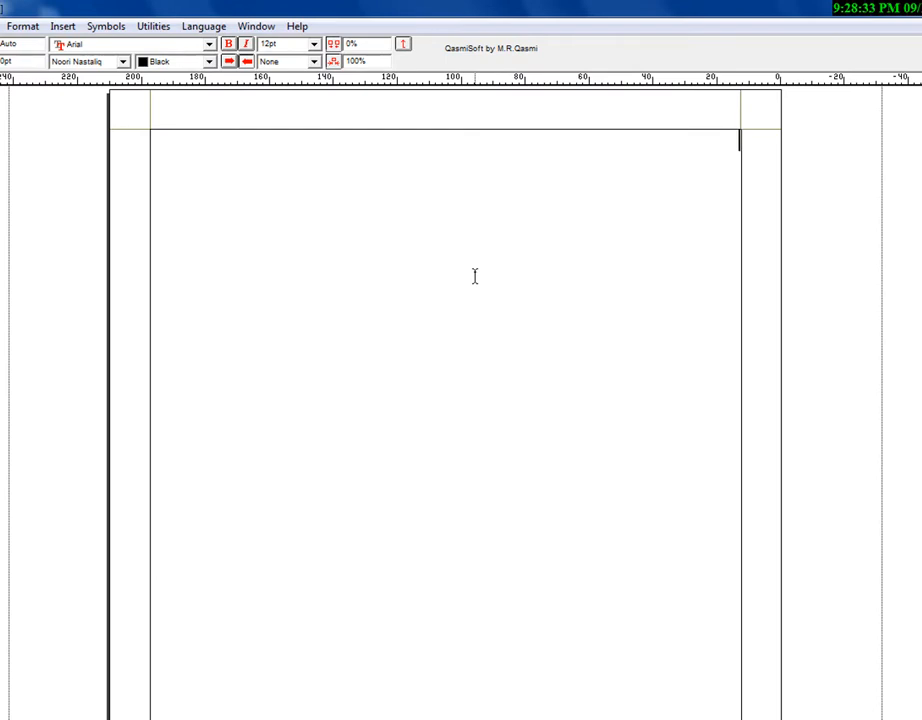
Enter the Urdu phrase "کیا حال ہے" on the page, set its font size to 30 pt and copy it.
type("یا حال ہے")
left_click_drag(698, 146, 777, 146)
key("ctrl+c")
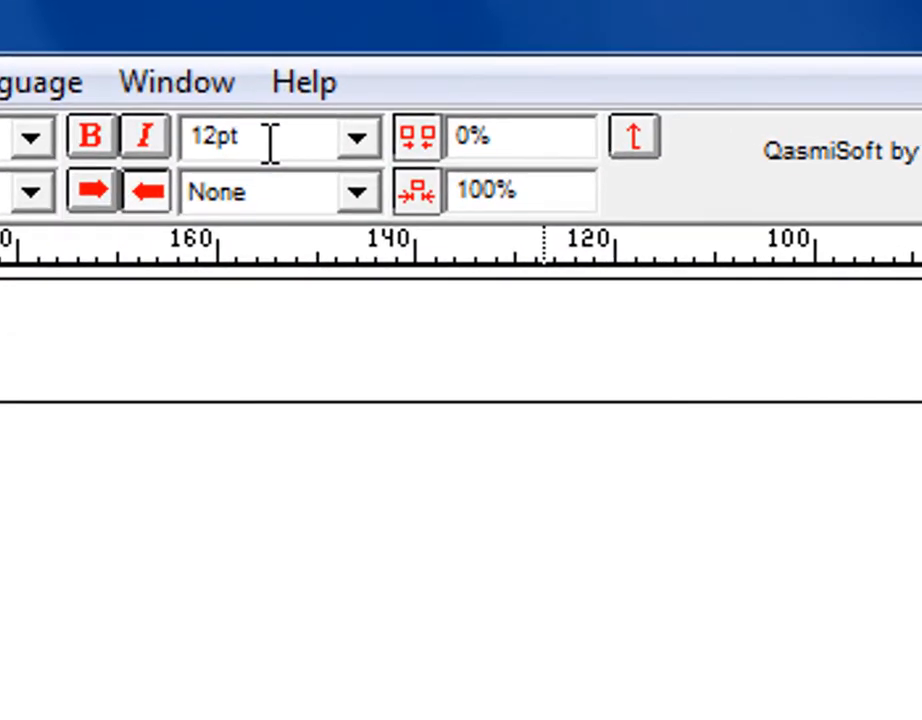
left_click(270, 142)
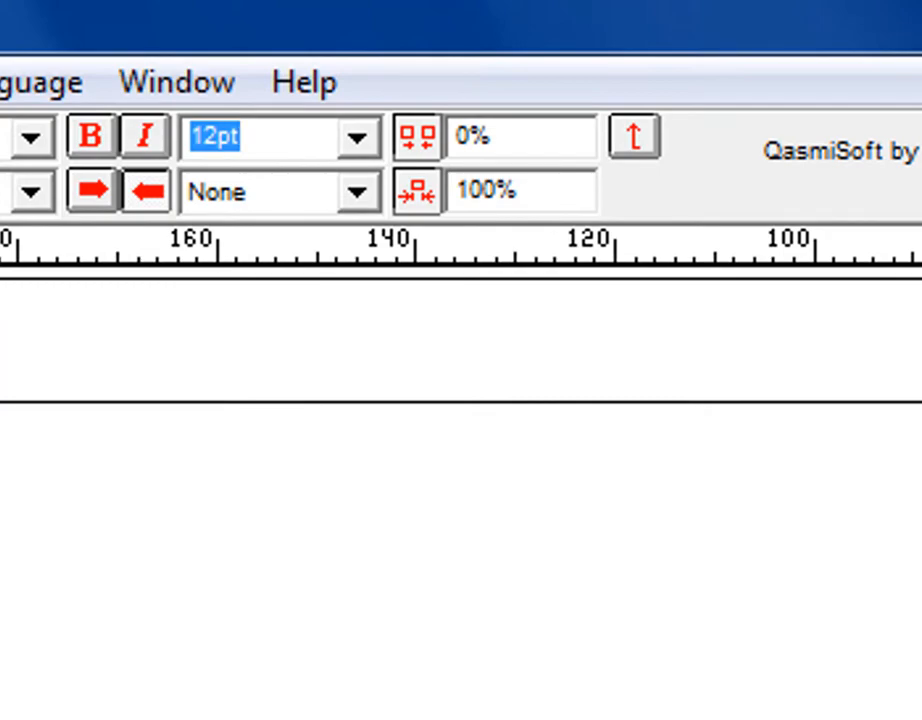
type("3")
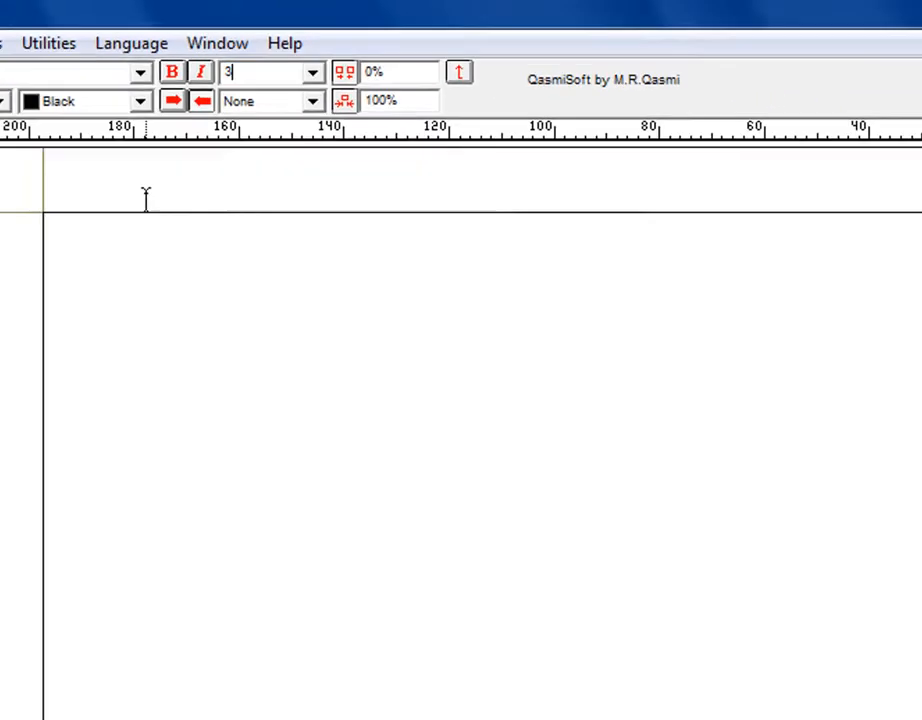
type("0")
key("Return")
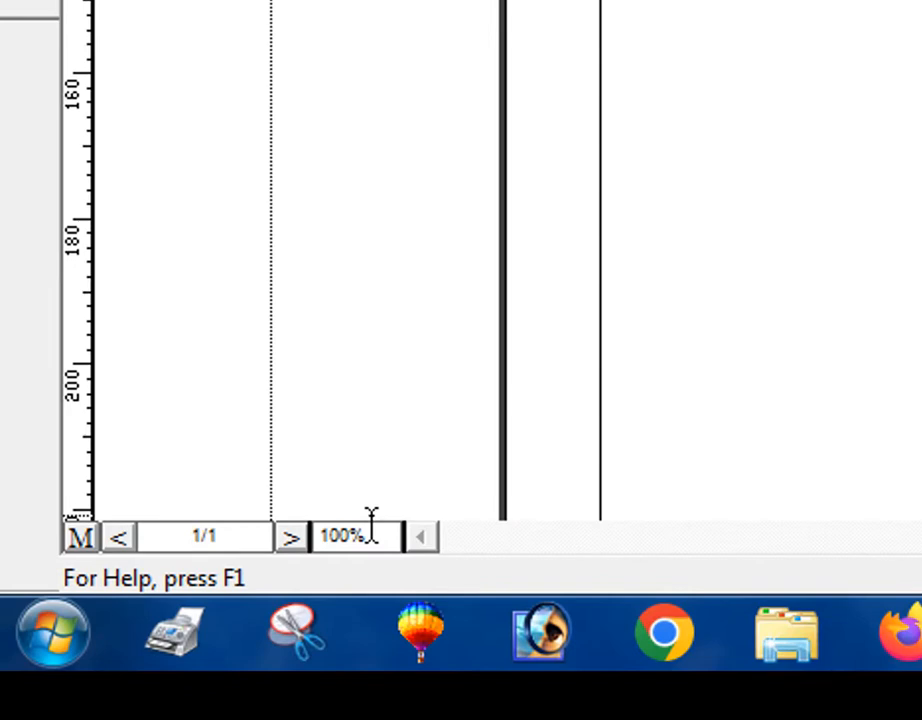
Set the page zoom to 140%.
left_click_drag(379, 538, 297, 522)
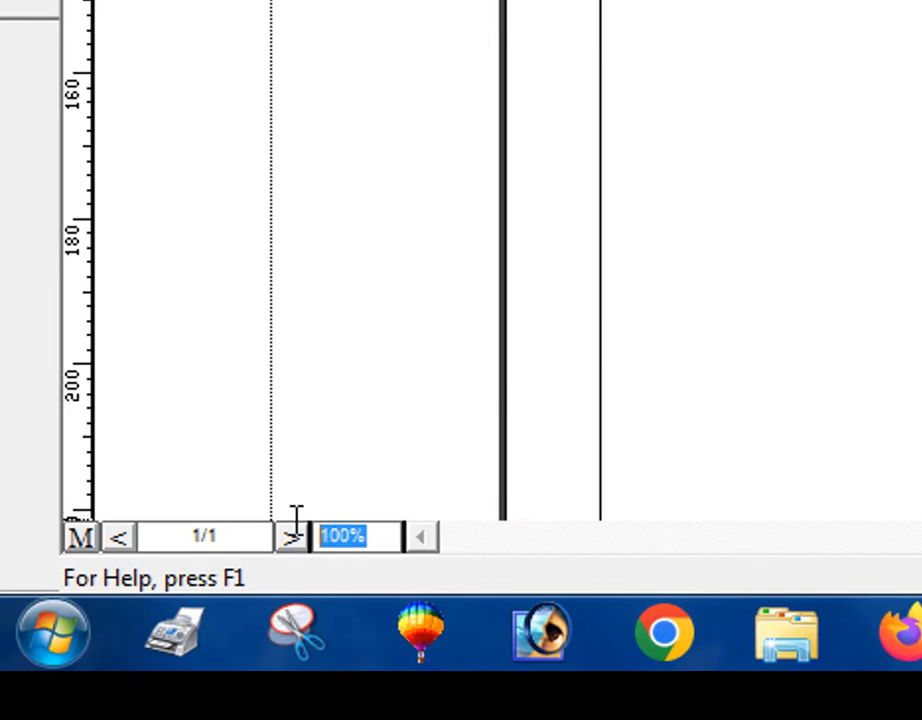
type("140")
key("Return")
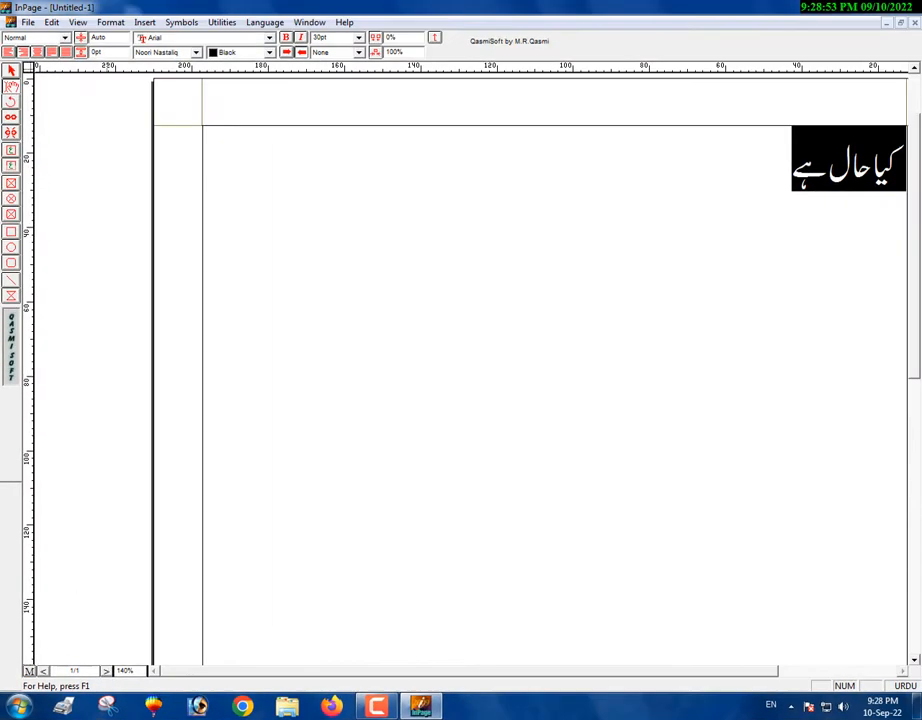
left_click_drag(675, 678, 710, 675)
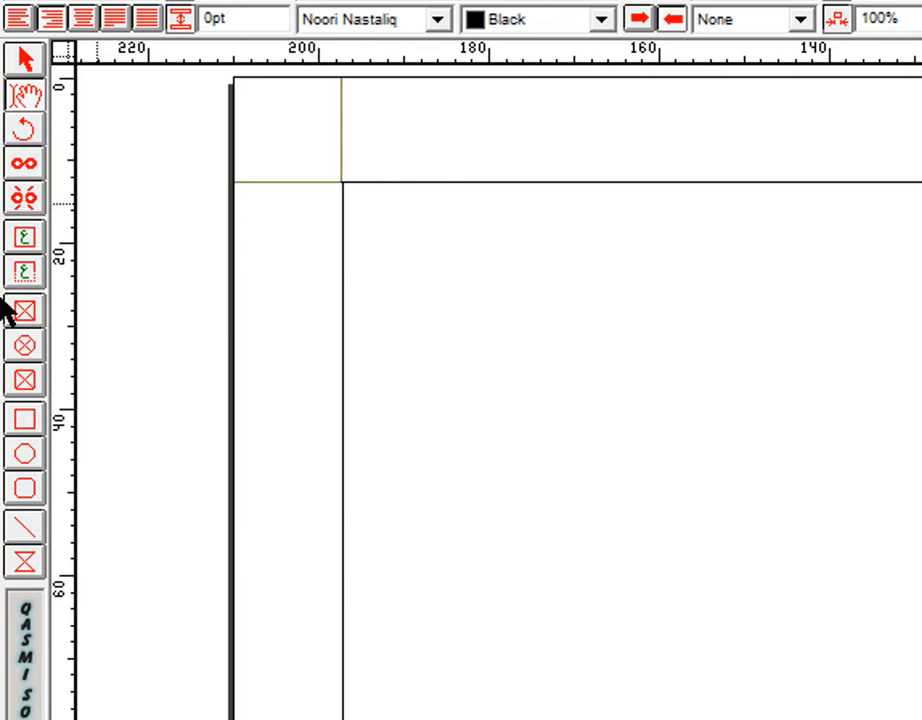
Draw a text box about 108 mm by 43 mm on the upper page and paste the copied phrase on three lines inside it.
left_click(25, 242)
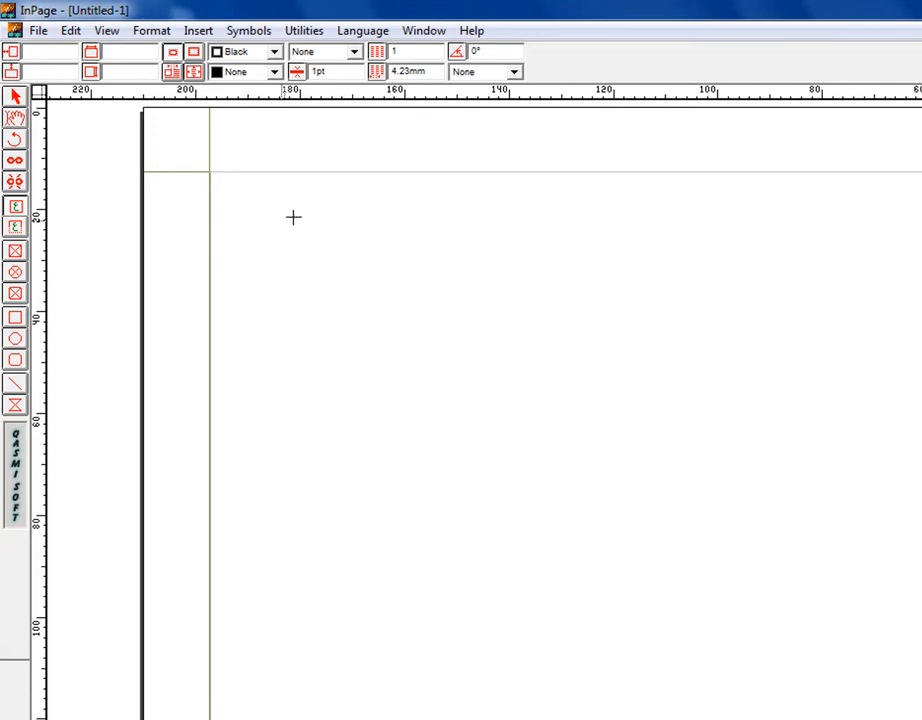
mouse_move(299, 215)
left_mouse_down()
mouse_move(603, 343)
mouse_move(794, 393)
mouse_move(866, 436)
left_mouse_up()
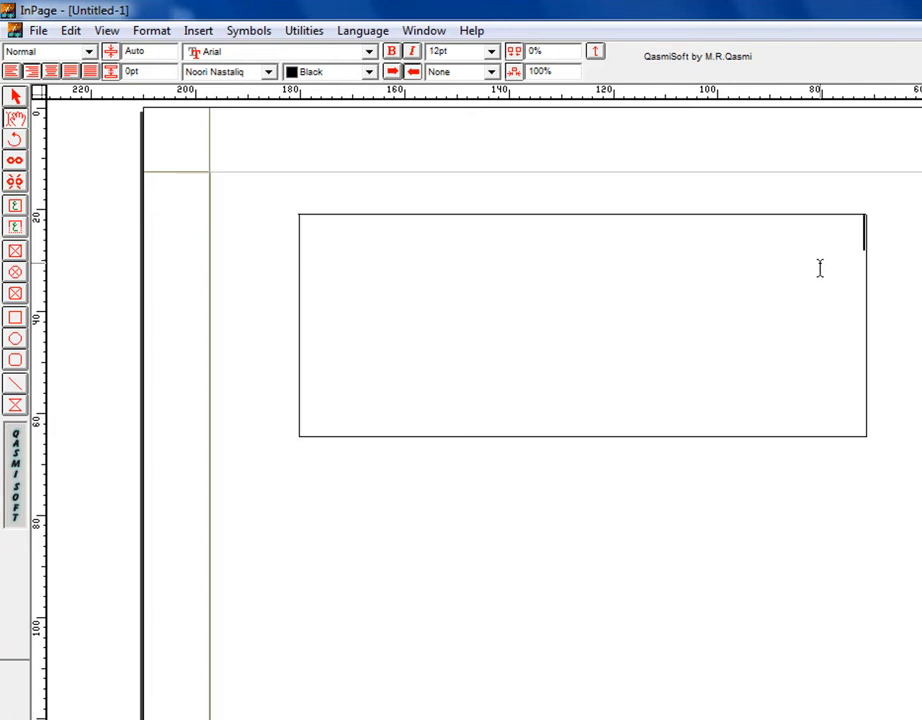
key("ctrl+v")
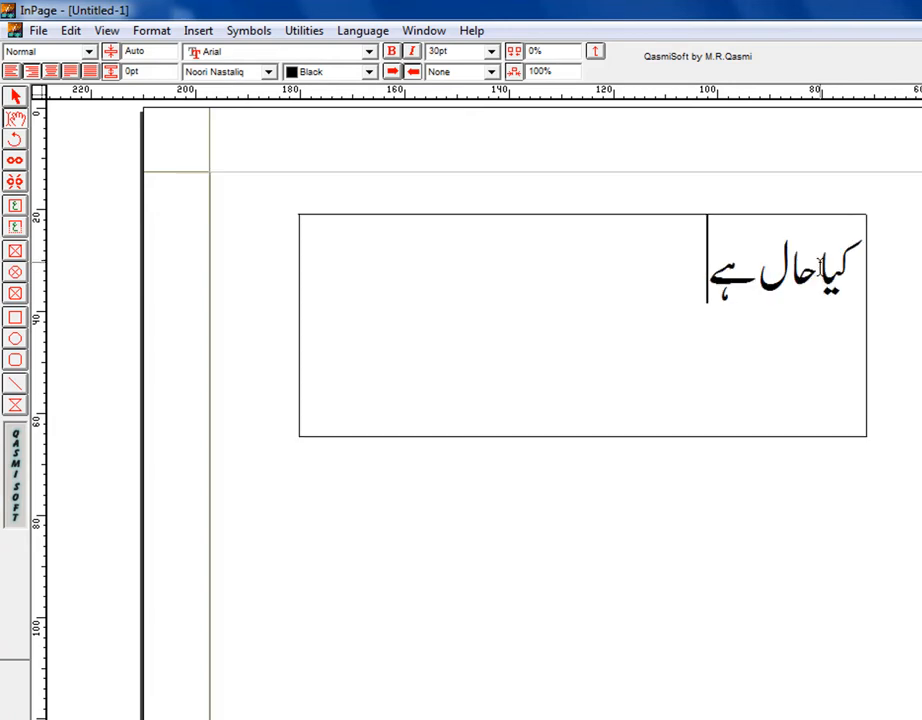
key("Return")
key("ctrl+v")
key("Return")
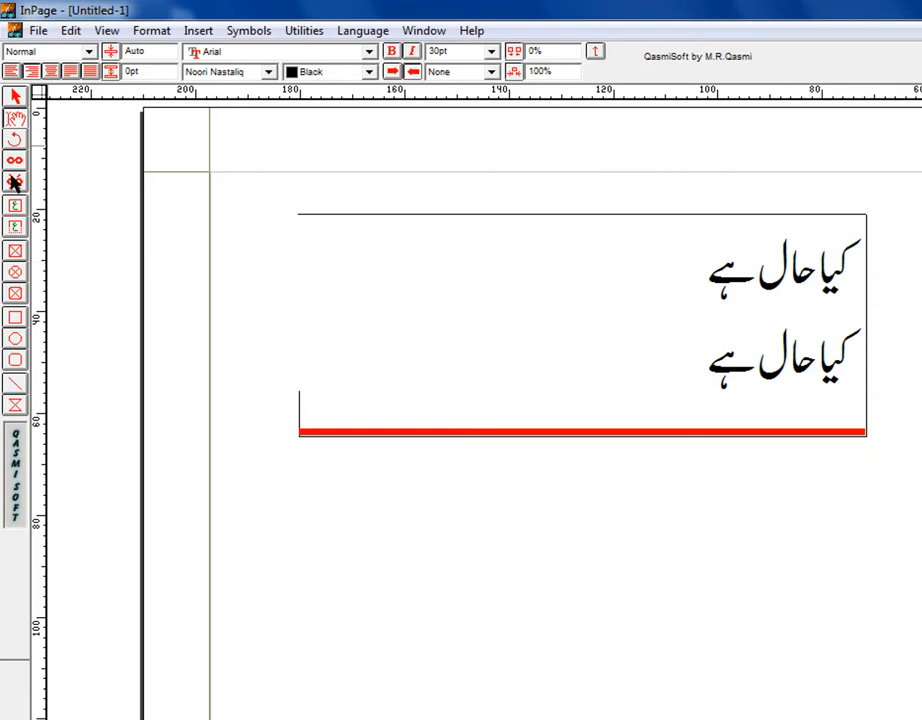
Enlarge the text box downward to a height of about 57 mm to fit the overflowing lines.
left_click(16, 97)
left_click(582, 436)
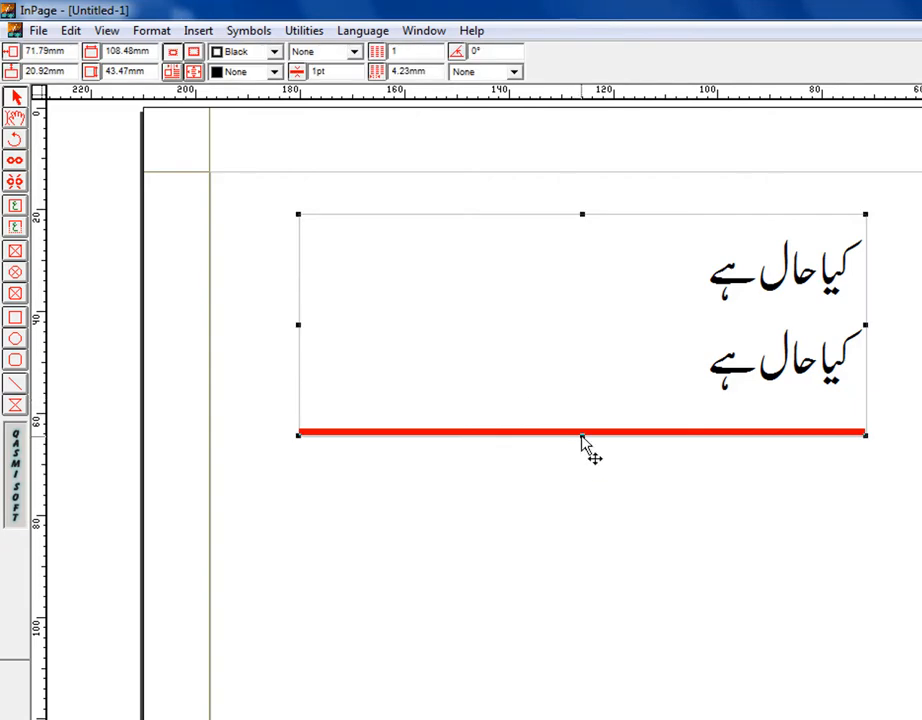
left_click_drag(582, 436, 582, 502)
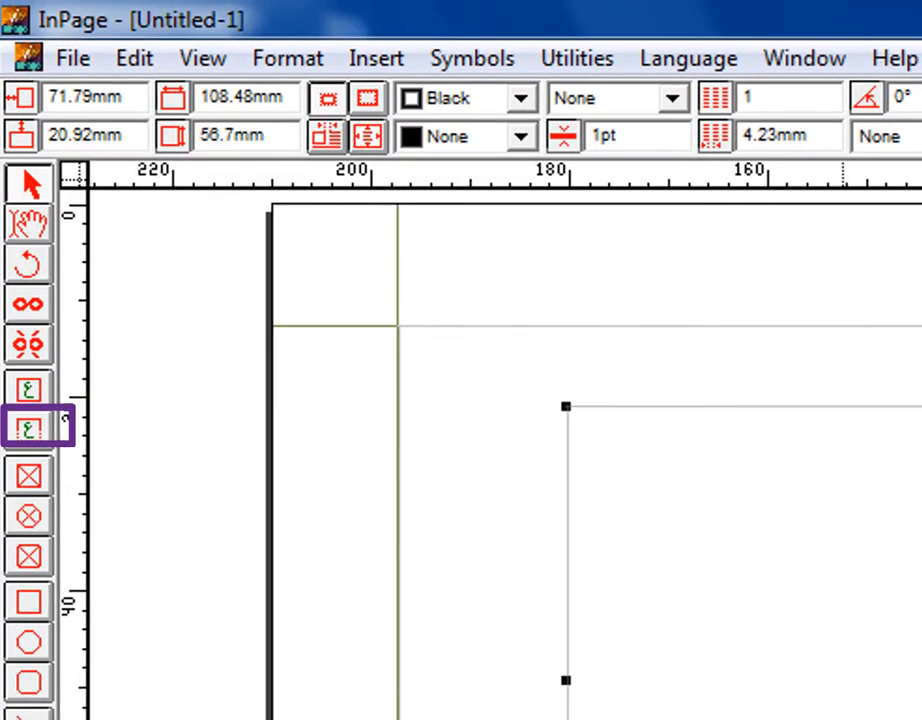
Draw an auto-growing title text box about 102 mm wide below the first box and paste the phrase on three lines.
left_click(26, 430)
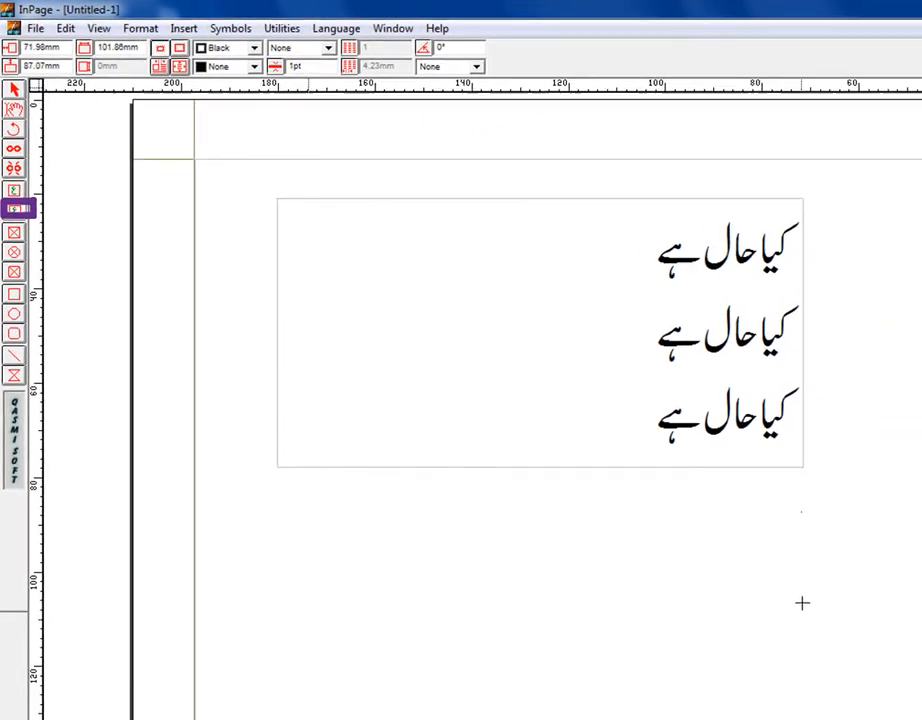
left_click_drag(802, 603, 806, 603)
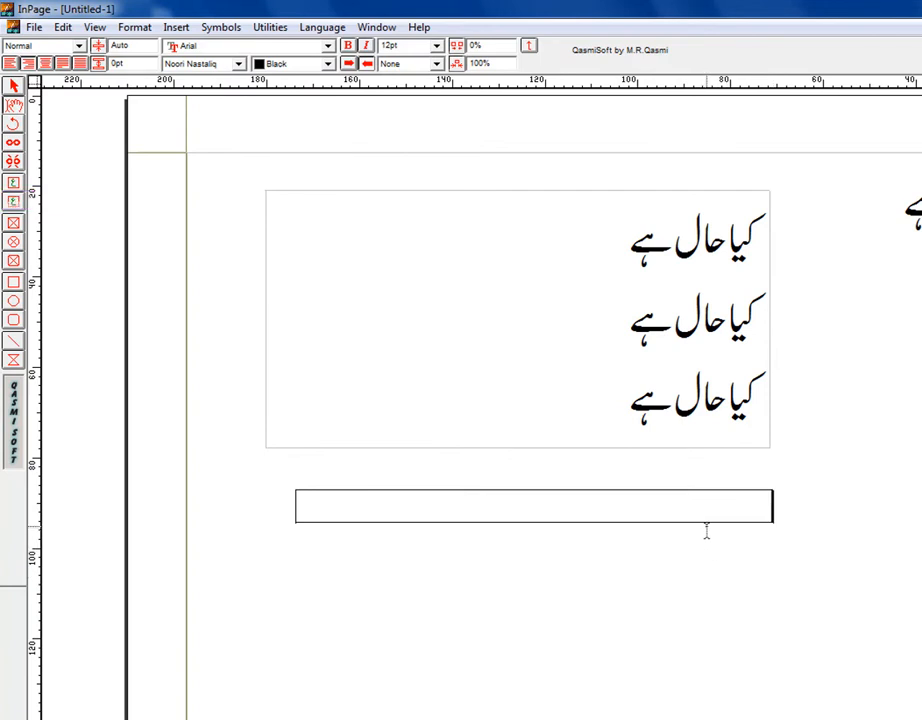
key("ctrl+v")
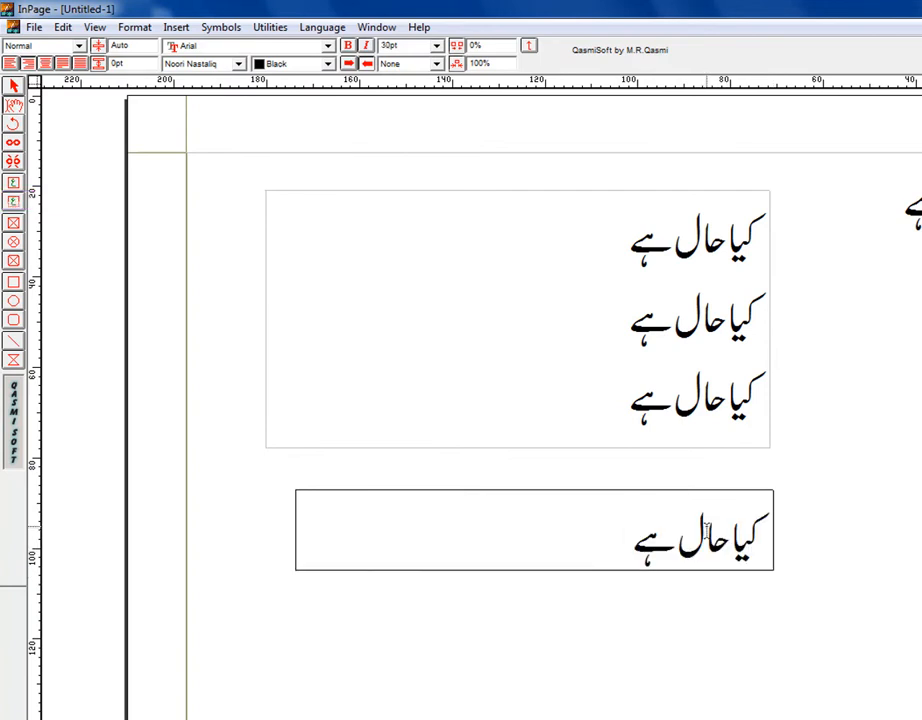
key("Return")
key("ctrl+v")
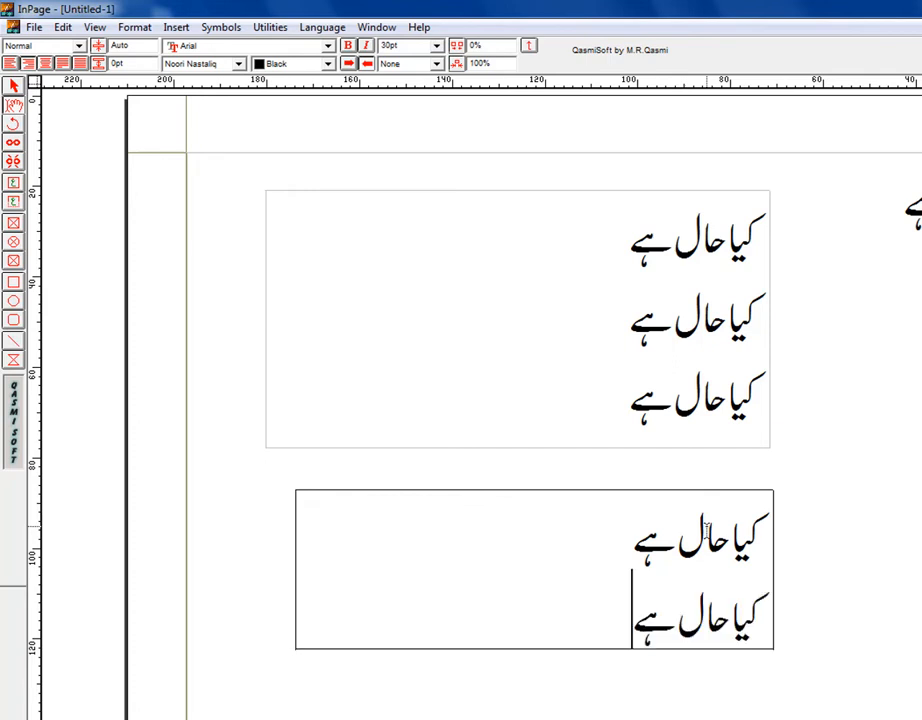
key("Return")
key("ctrl+v")
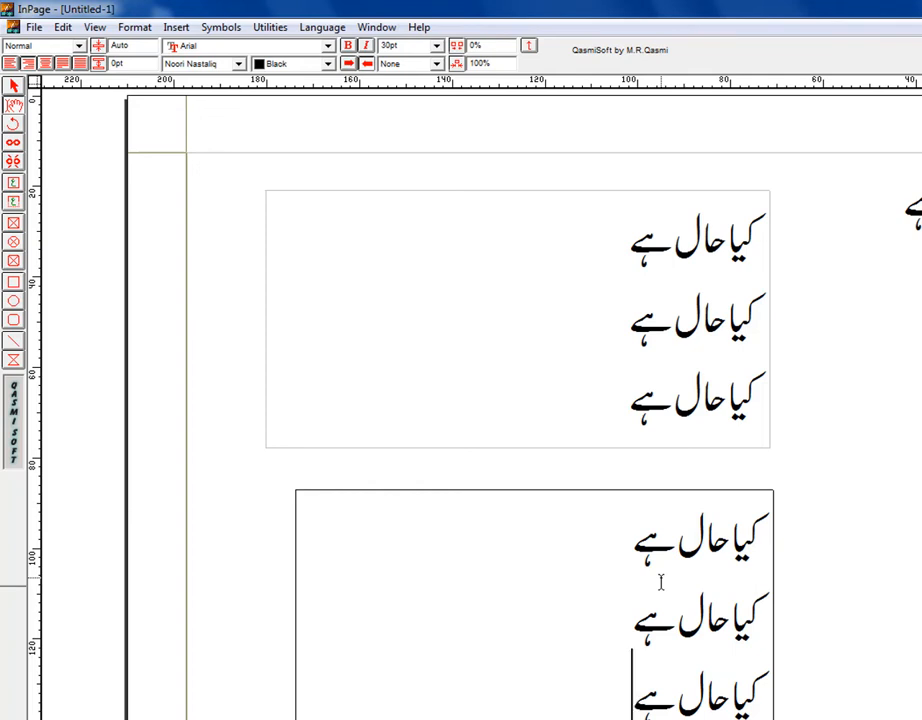
Delete the title text box below the first text box.
left_click(13, 87)
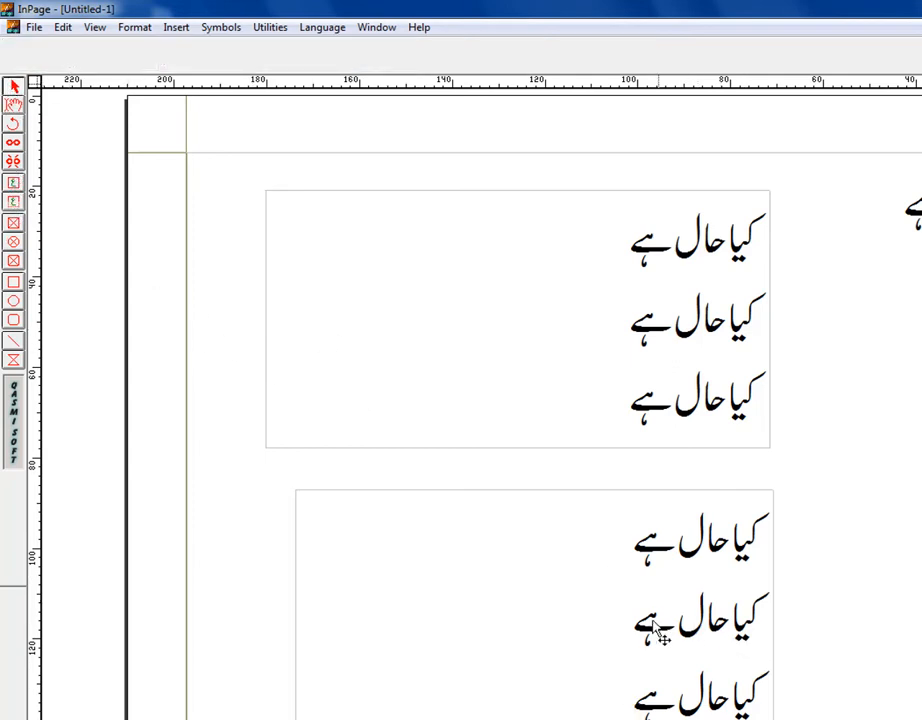
left_click(604, 617)
key("Delete")
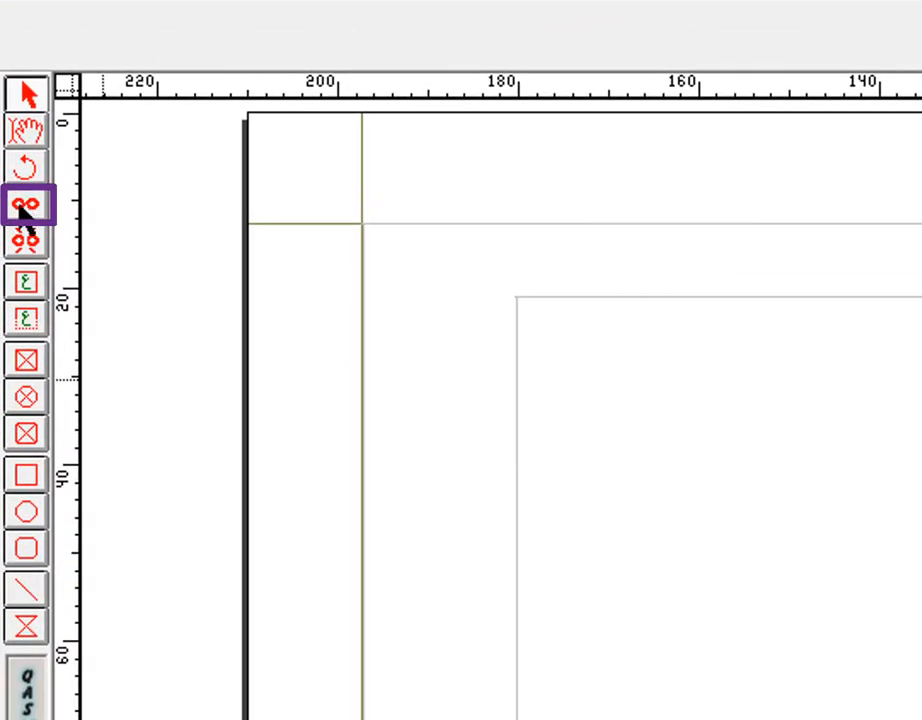
Clear all text from the remaining text box and shrink the box to about 78 mm wide by 25 mm high.
left_click(22, 138)
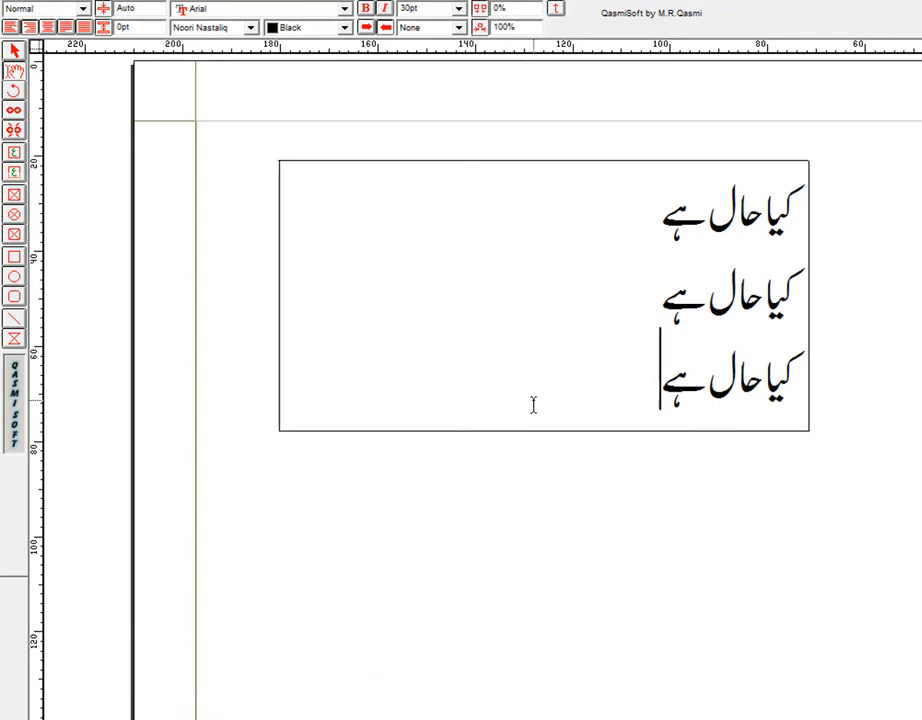
key("ctrl+a")
key("Delete")
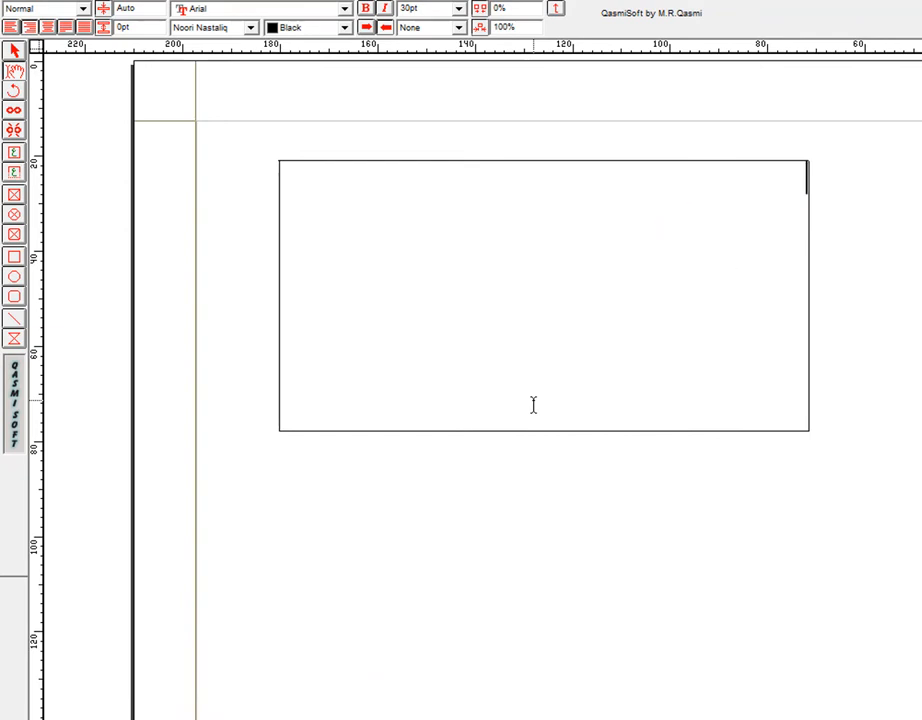
left_click(14, 48)
left_click(442, 409)
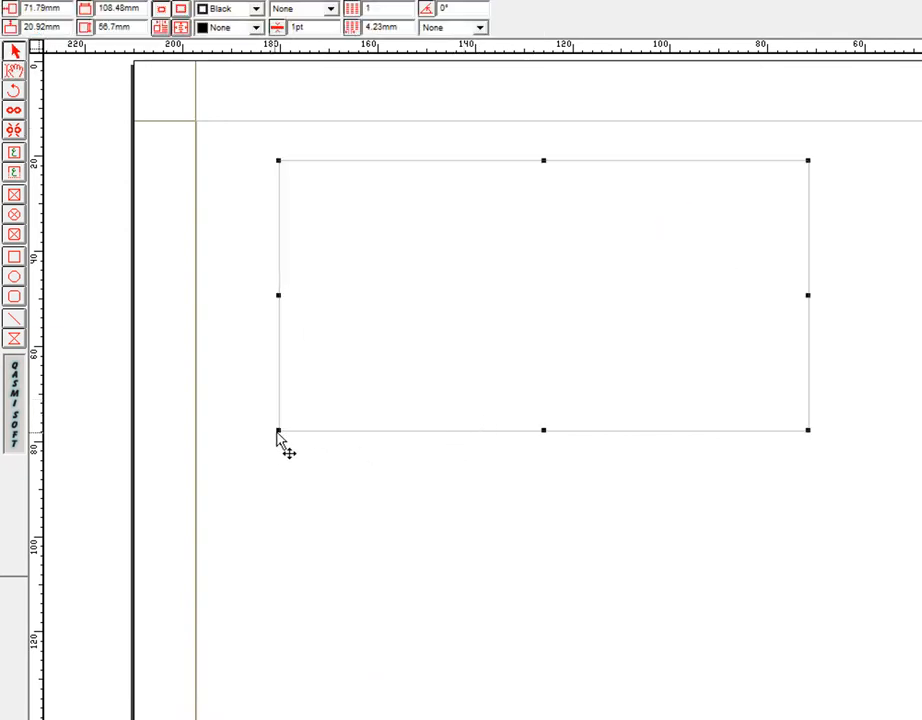
left_click_drag(278, 432, 424, 281)
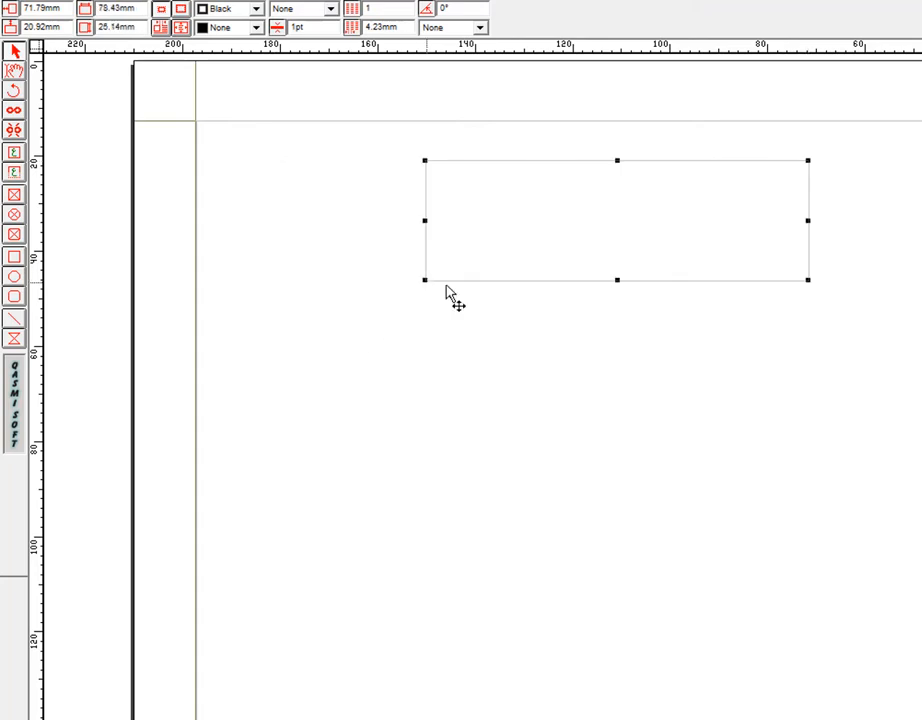
Duplicate the empty text box and place the copy directly below the original.
right_click(568, 224)
left_click(632, 299)
right_click(788, 358)
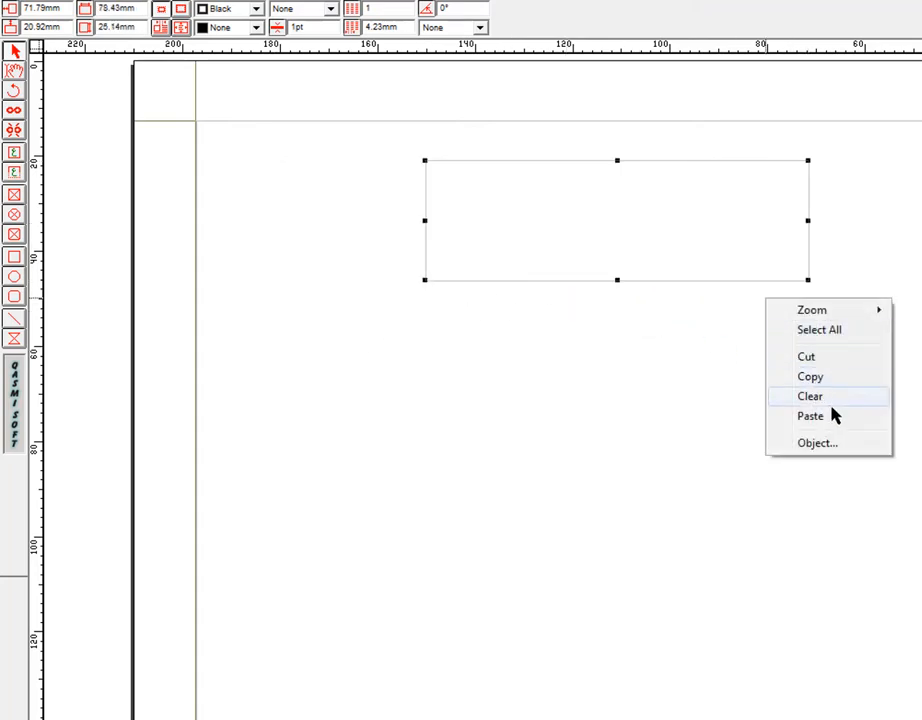
left_click(811, 415)
left_click(805, 310)
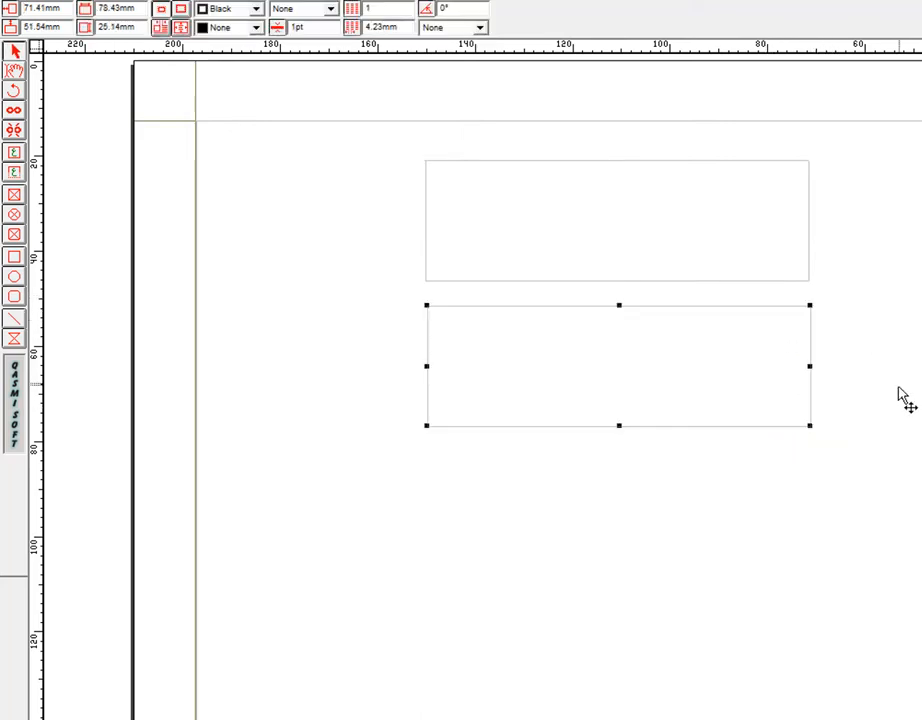
Link the upper text box to the lower one so that overflowing text flows from one into the other.
left_click(15, 111)
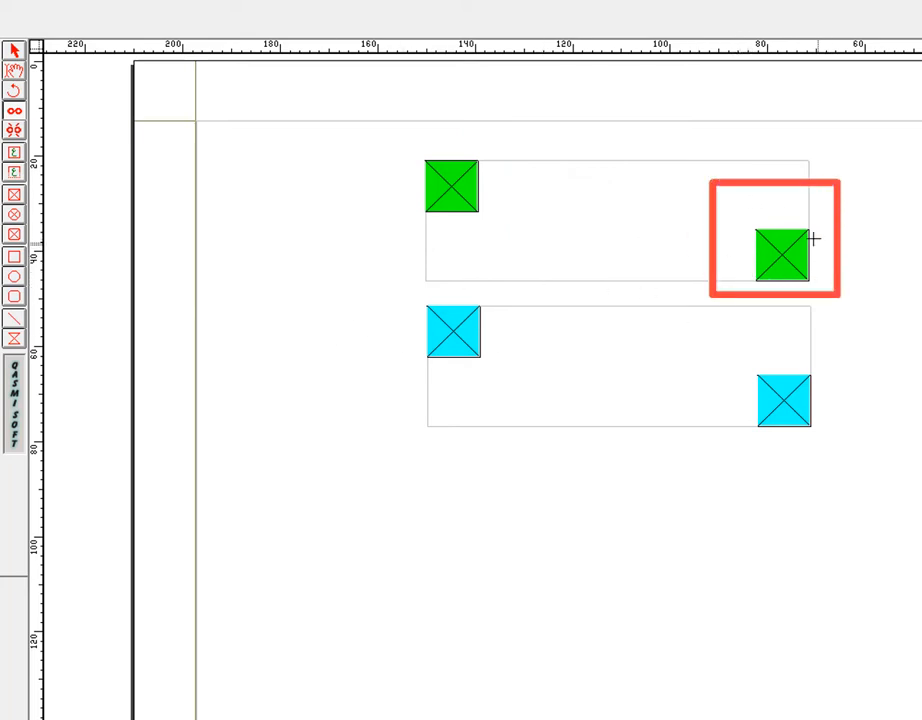
left_click(475, 313)
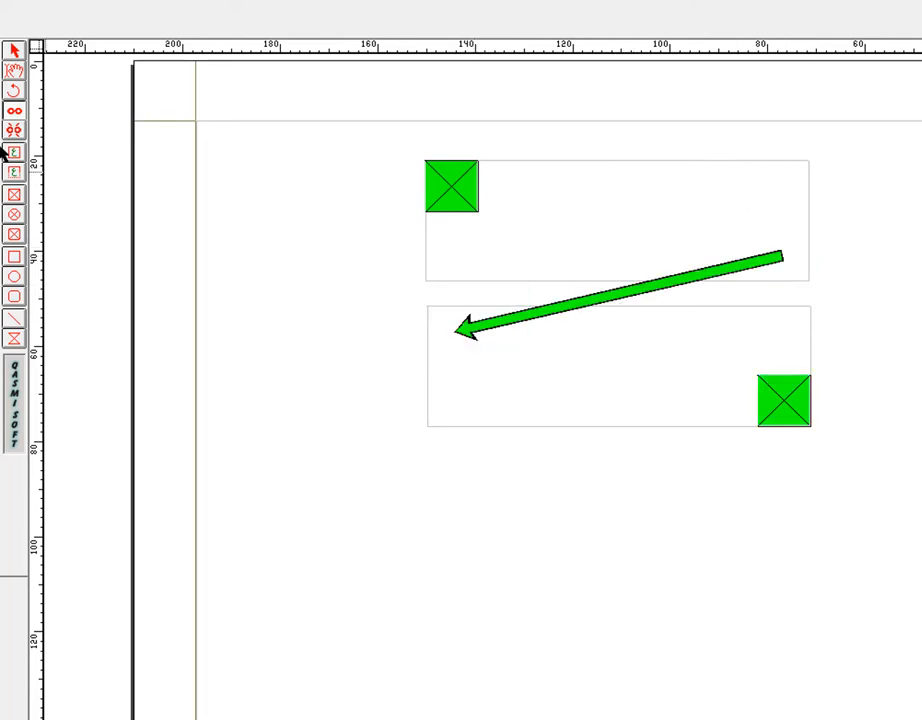
left_click(14, 51)
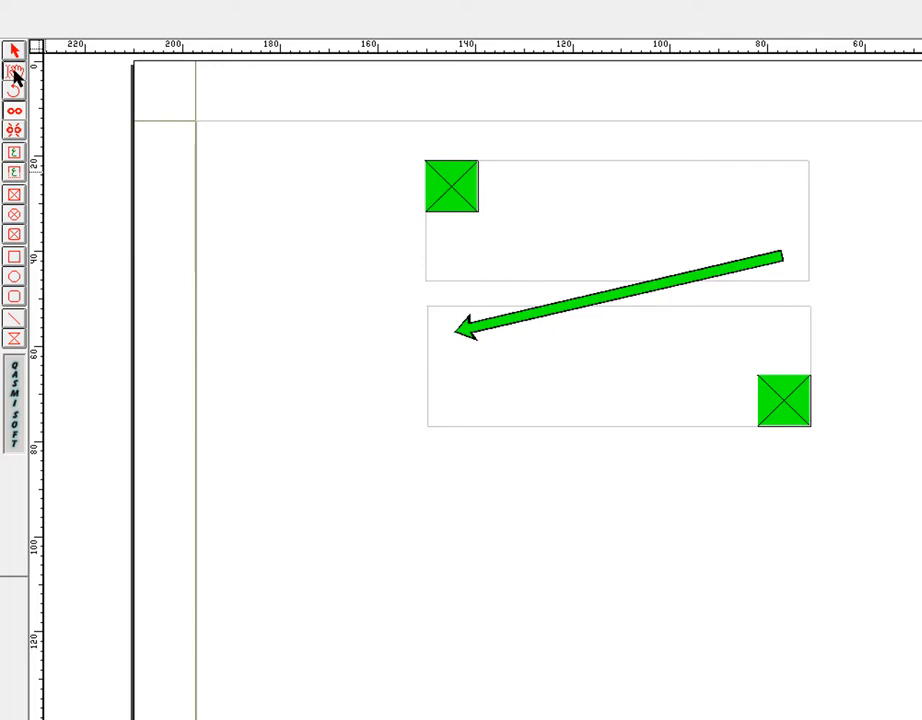
Enter "کہاں جا رہے ہو میری بات سنو" in the upper linked text box and copy the sentence.
left_click(773, 204)
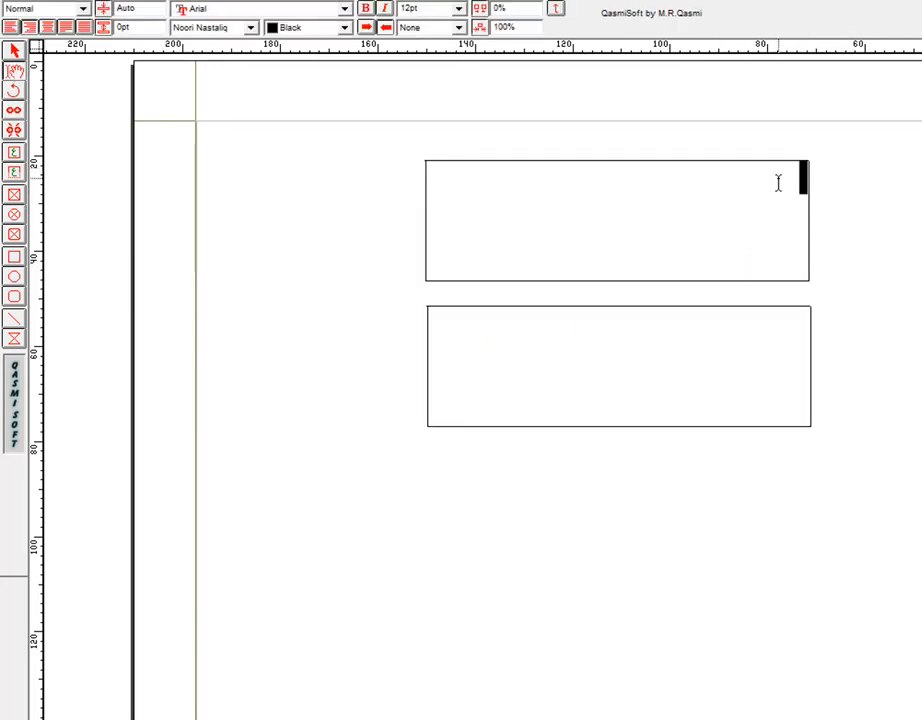
type("کہاں جا رہے ہو میری بات سنو")
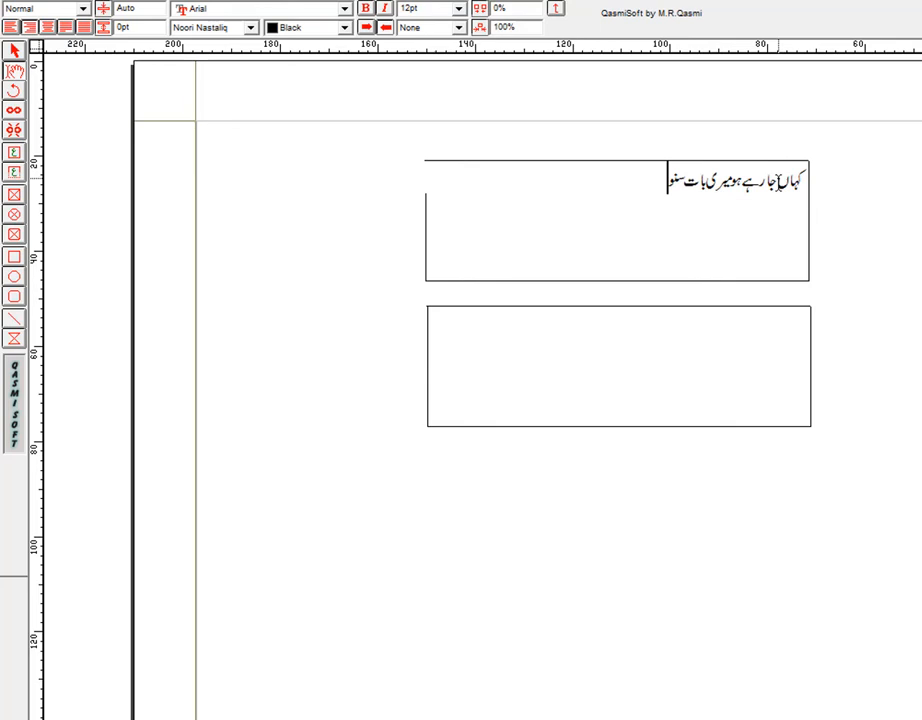
key("ctrl+a")
key("ctrl+c")
Paste the copied sentence repeatedly, mostly on new lines, until the text continues from the upper box into the lower linked box.
key("End")
key("Return")
key("ctrl+v")
key("Return")
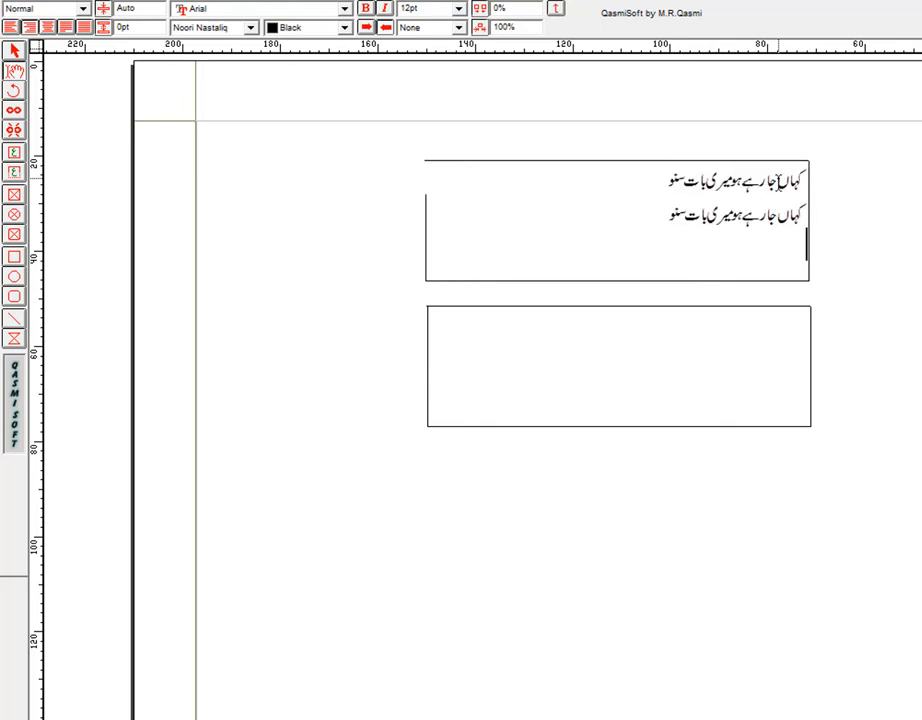
key("ctrl+v")
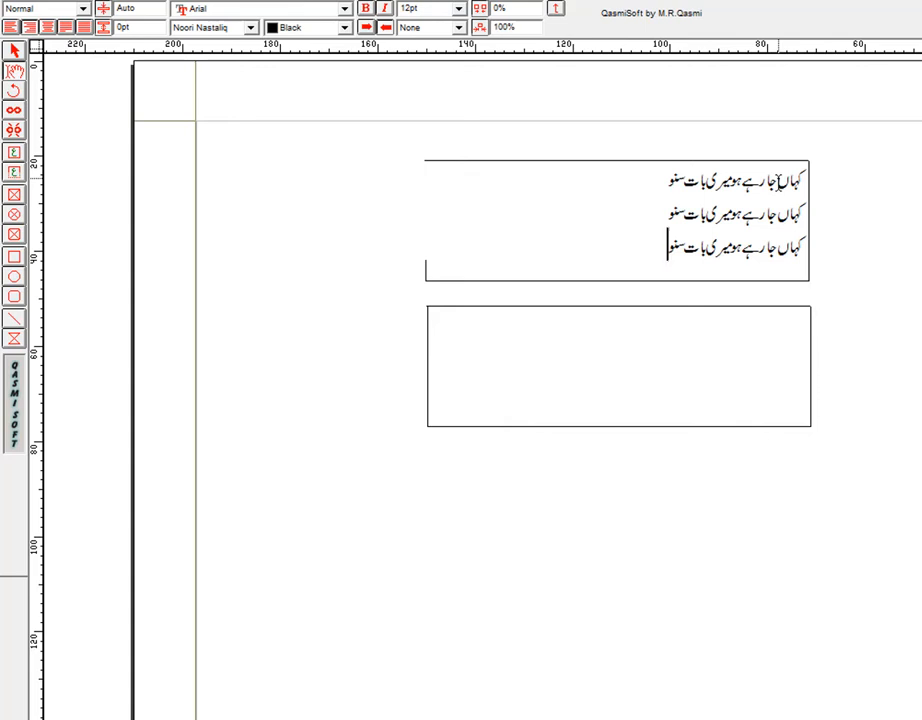
key("ctrl+v")
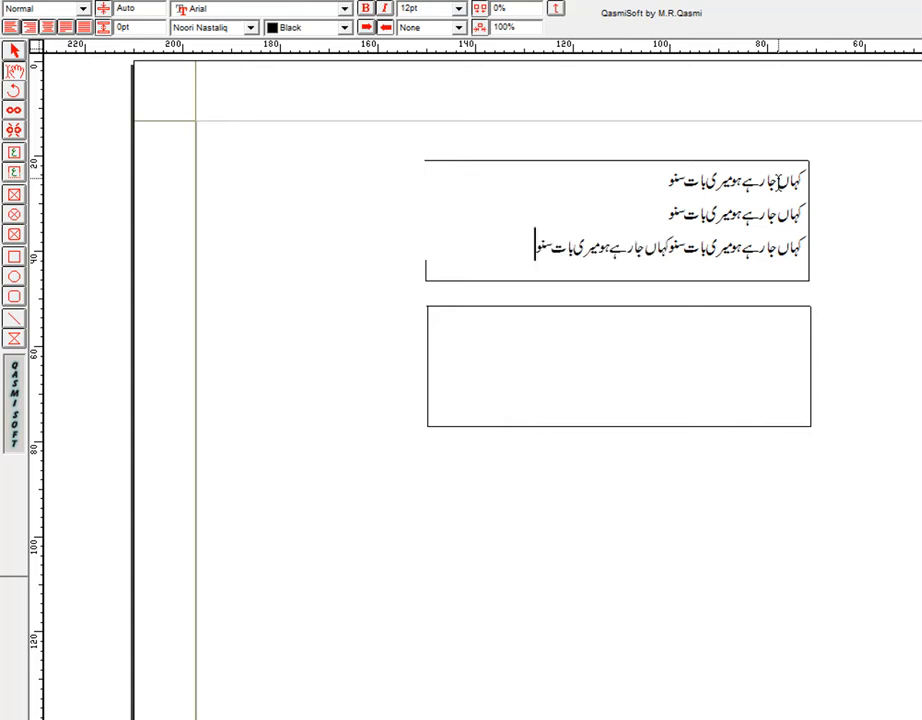
key("Return")
key("ctrl+v")
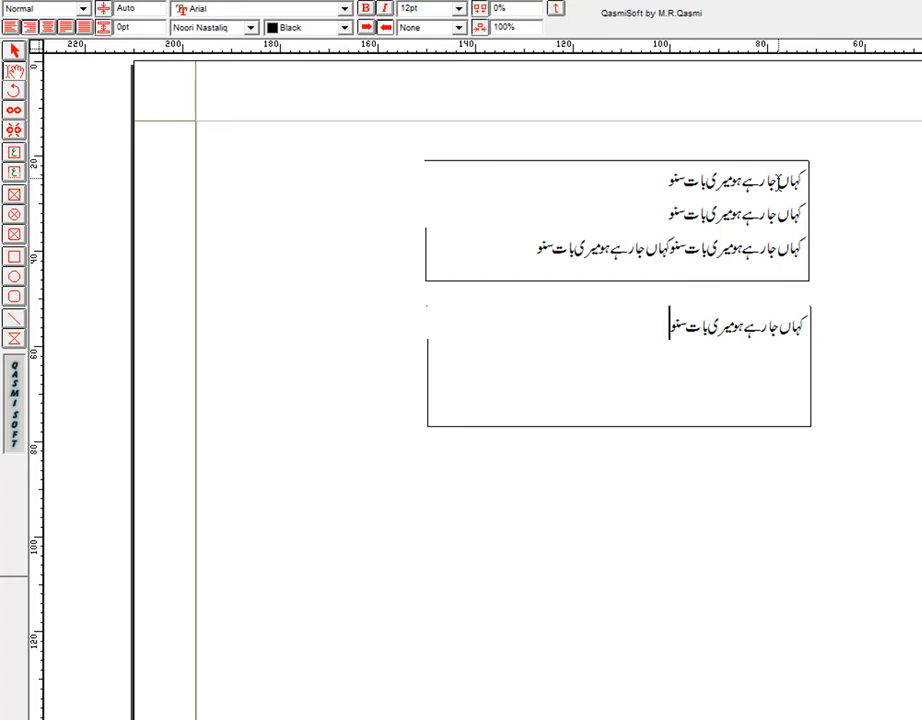
Paste the copied Urdu sentence two more times in the lower linked box, starting a new line after each.
key("ctrl+v")
key("Return")
key("ctrl+v")
key("Return")
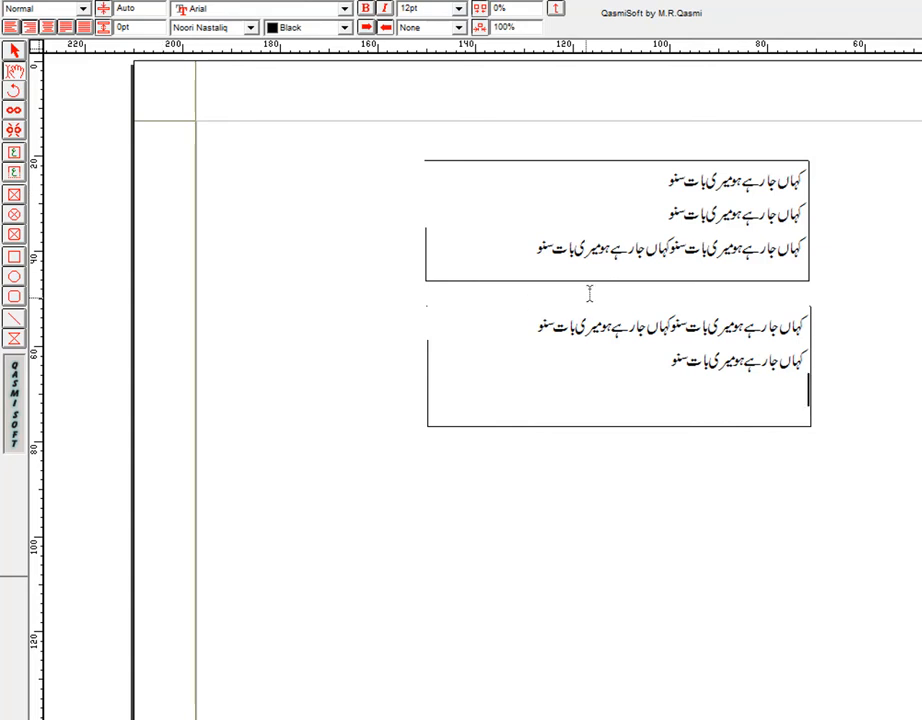
Break the link between the upper and lower text boxes.
left_click(14, 132)
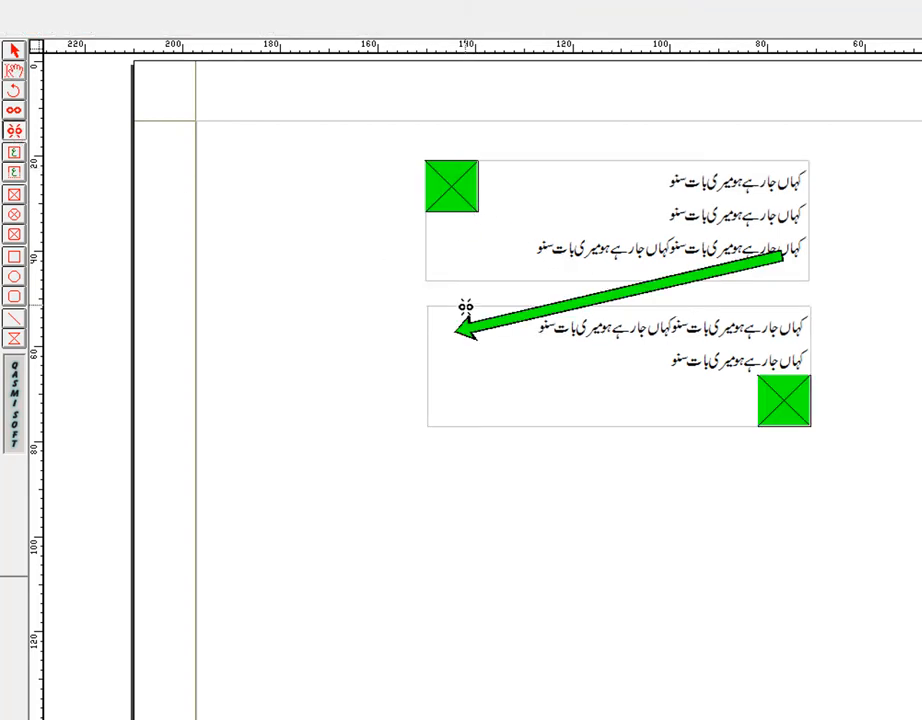
left_click(462, 323)
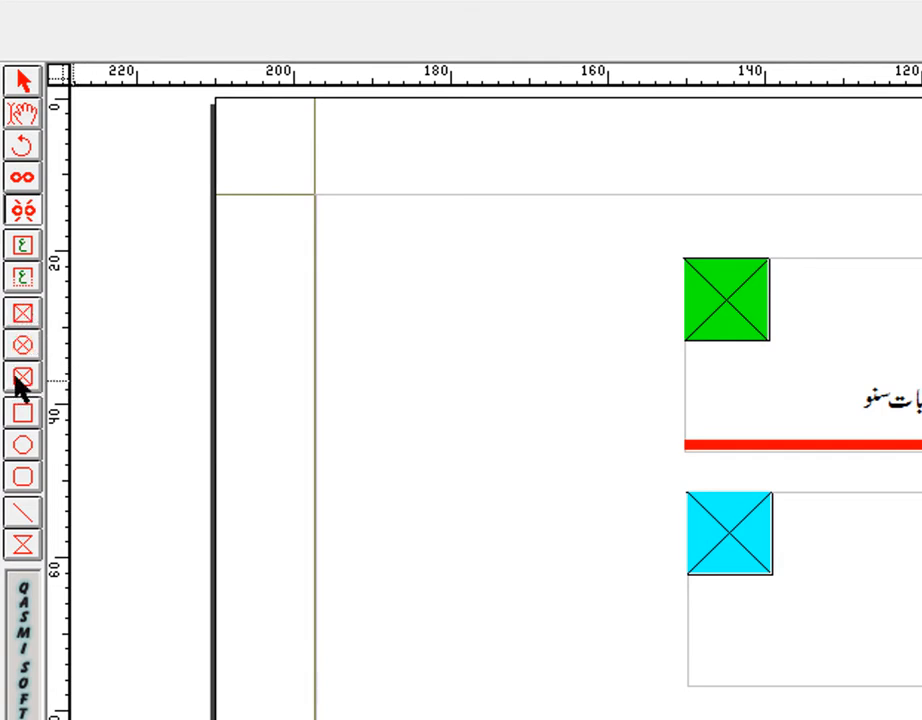
Draw a rectangular picture box about 35 × 27 mm beside the upper text box and import the Capture picture into it.
left_click(24, 318)
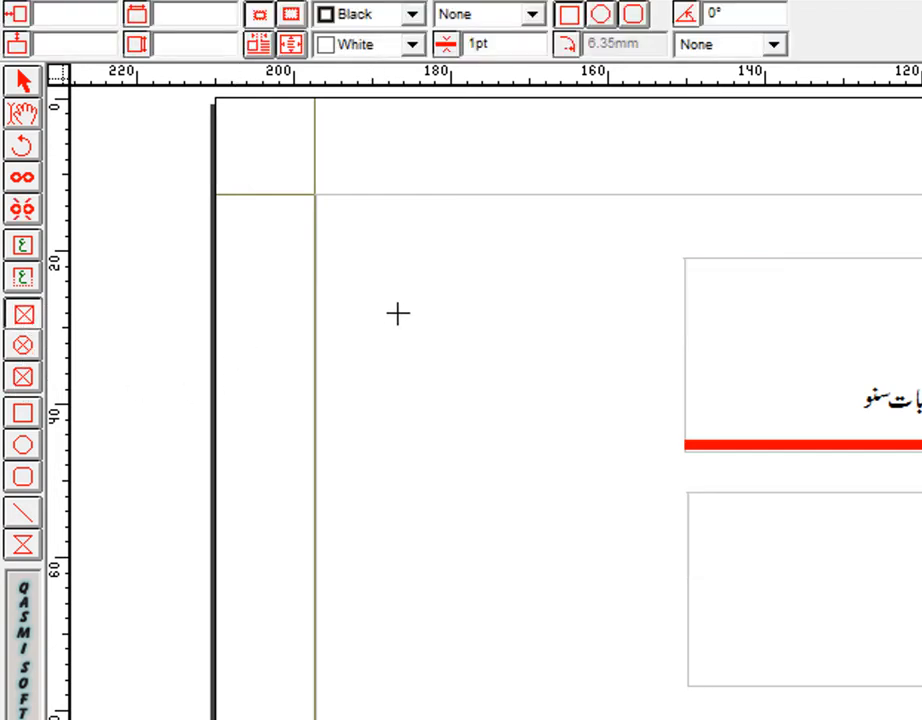
mouse_move(385, 313)
left_mouse_down()
mouse_move(527, 397)
mouse_move(624, 492)
mouse_move(648, 503)
left_mouse_up()
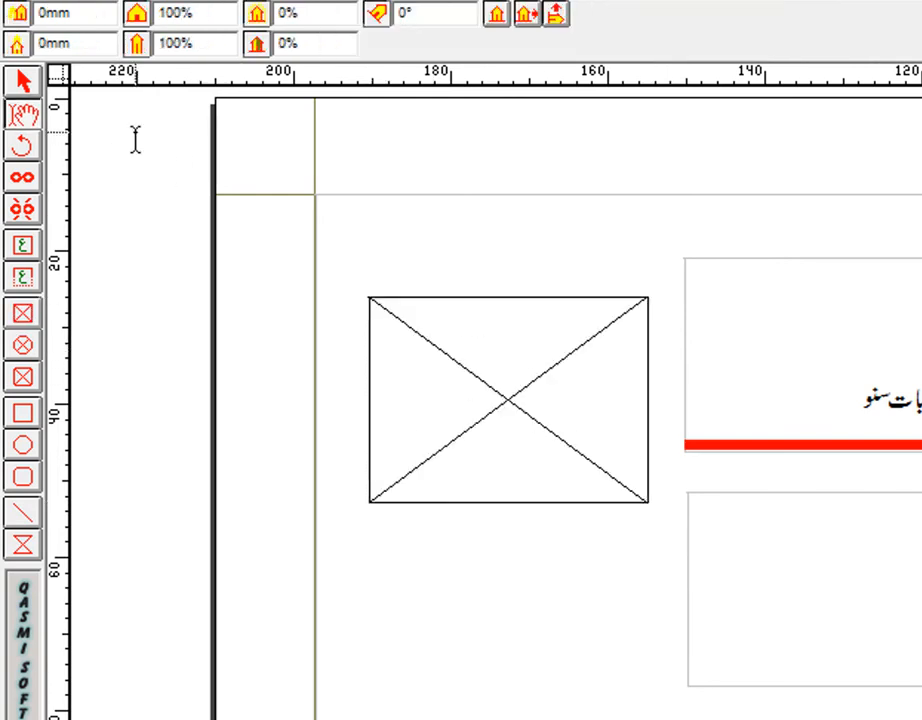
double_click(494, 402)
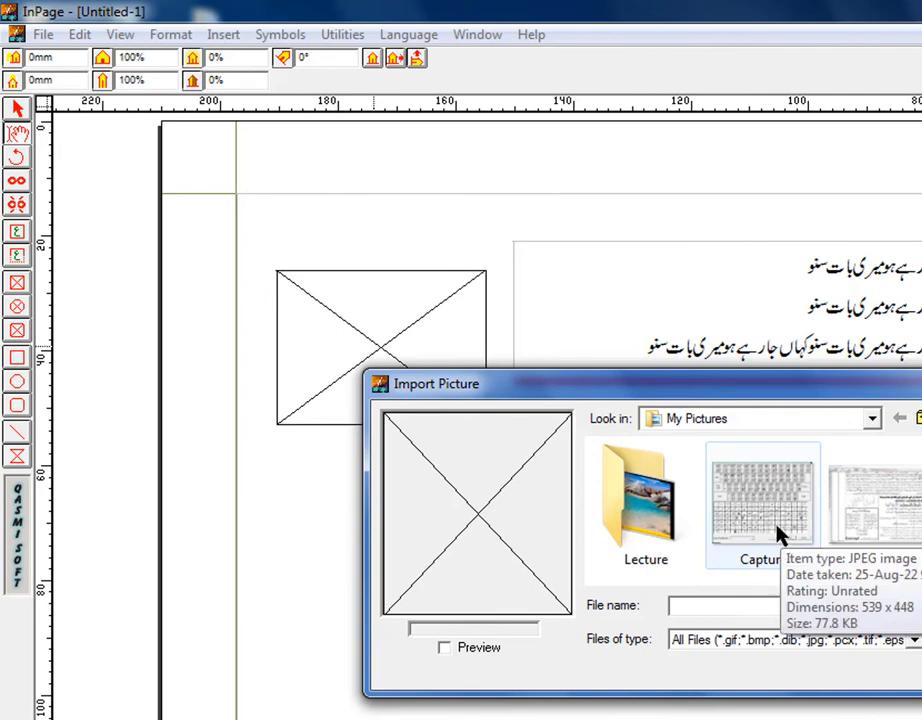
left_click(780, 535)
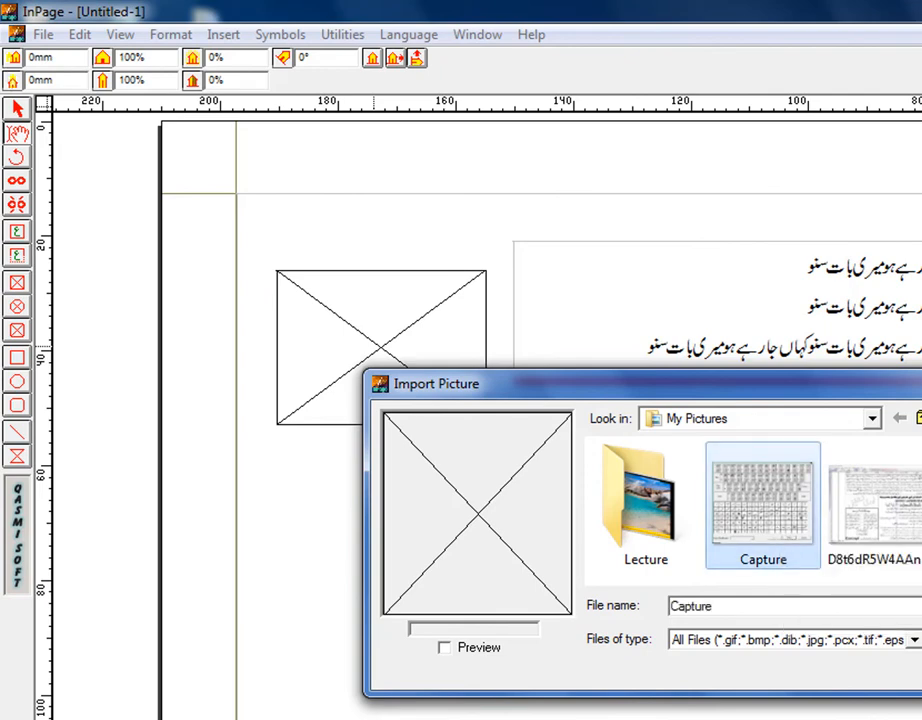
key("Return")
Try to place the Capture picture from My Pictures on the page without drawing a picture box first.
left_click(43, 35)
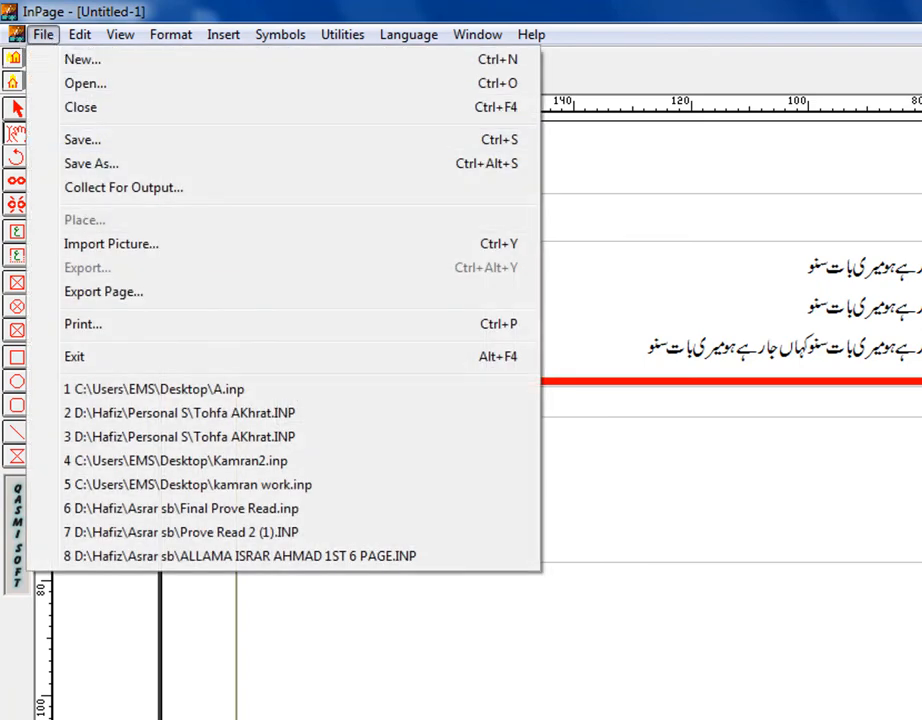
key("Escape")
left_click(75, 35)
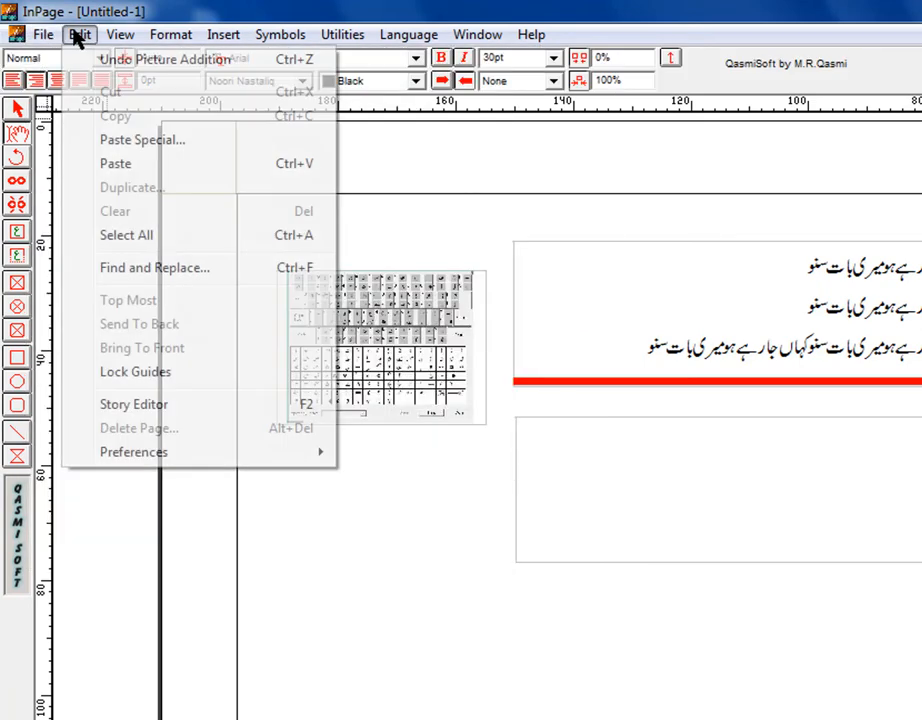
mouse_move(40, 35)
key("Escape")
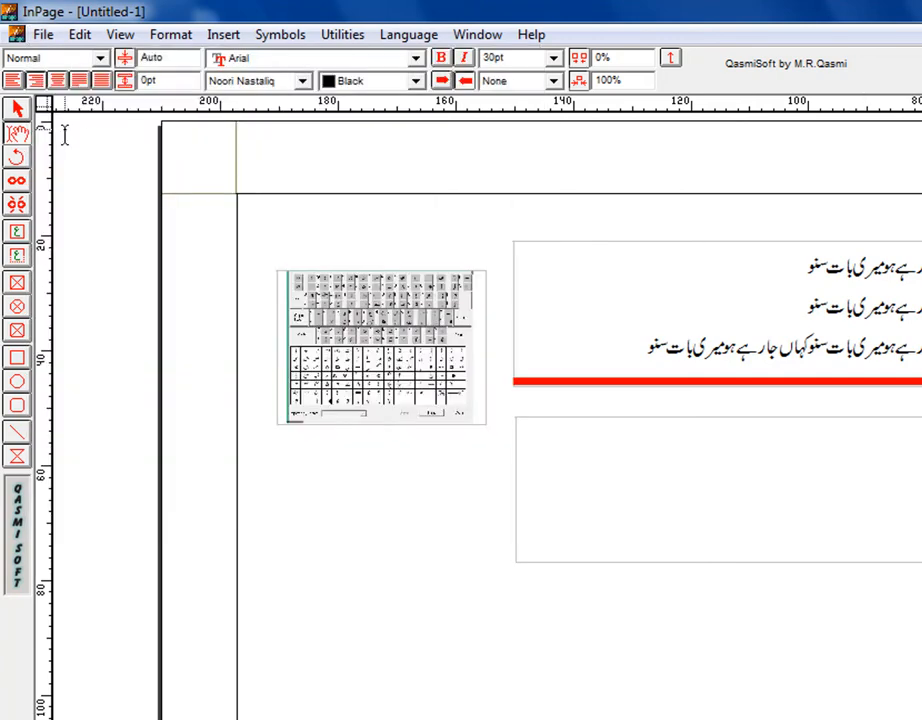
left_click(16, 108)
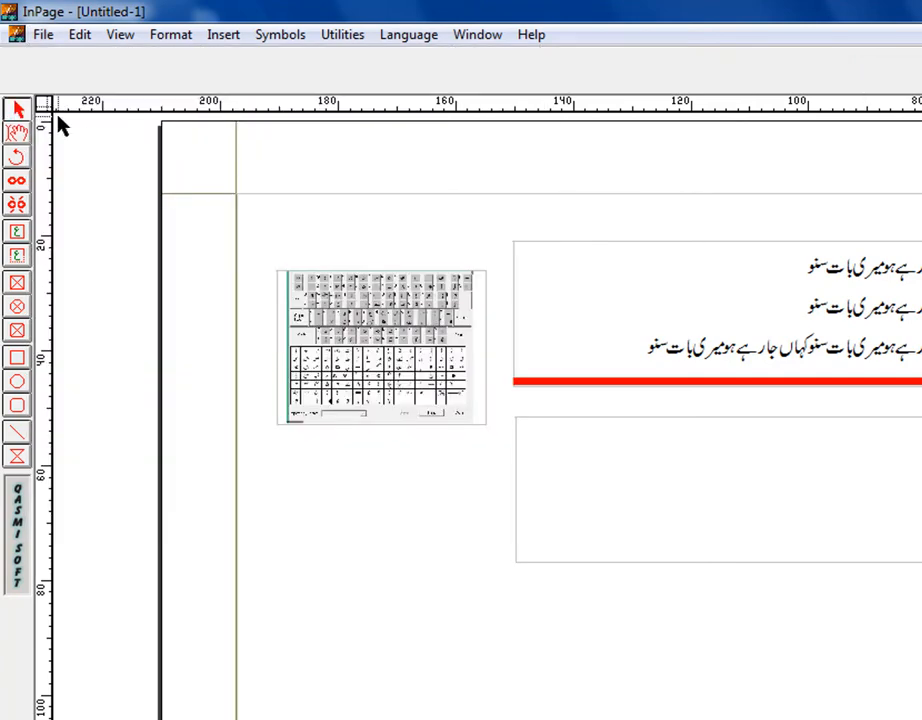
left_click(43, 36)
left_click(90, 222)
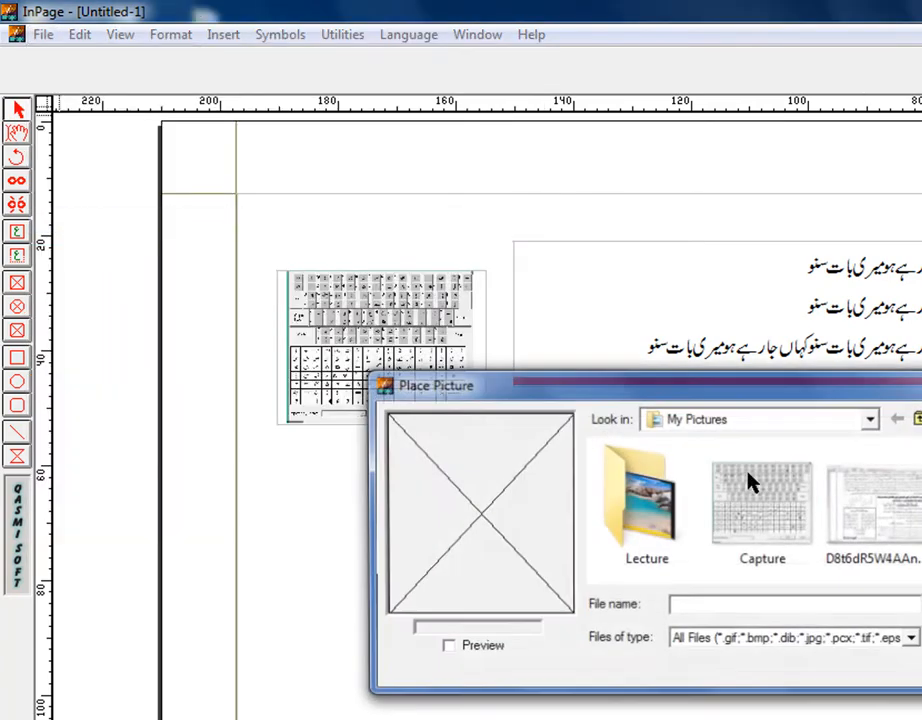
left_click(765, 505)
key("Return")
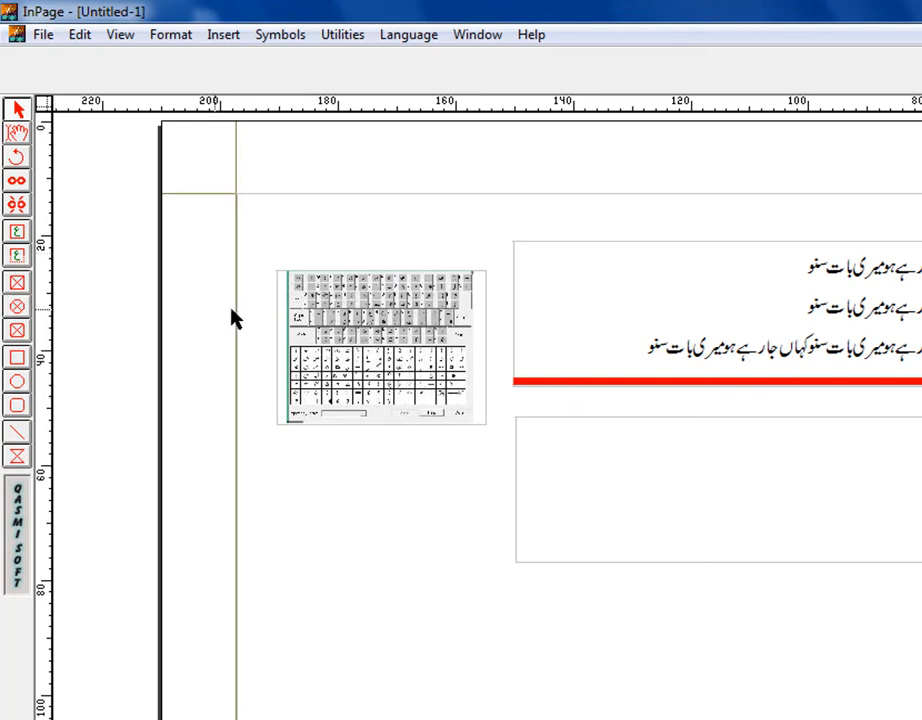
Scale the imported picture to 75% horizontally and vertically and shift it within its box.
left_click(366, 323)
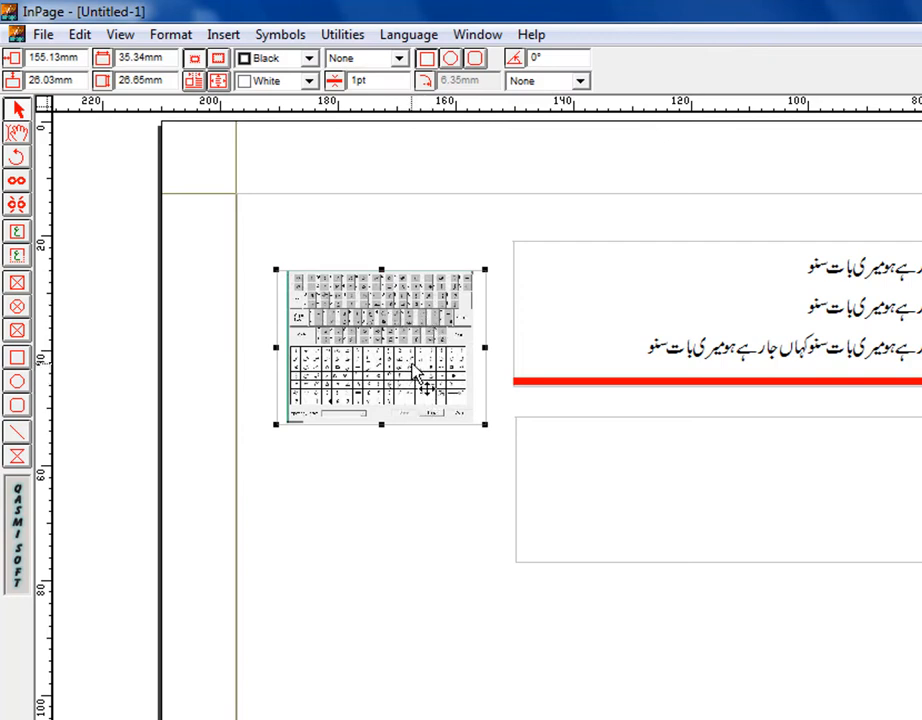
left_click(18, 134)
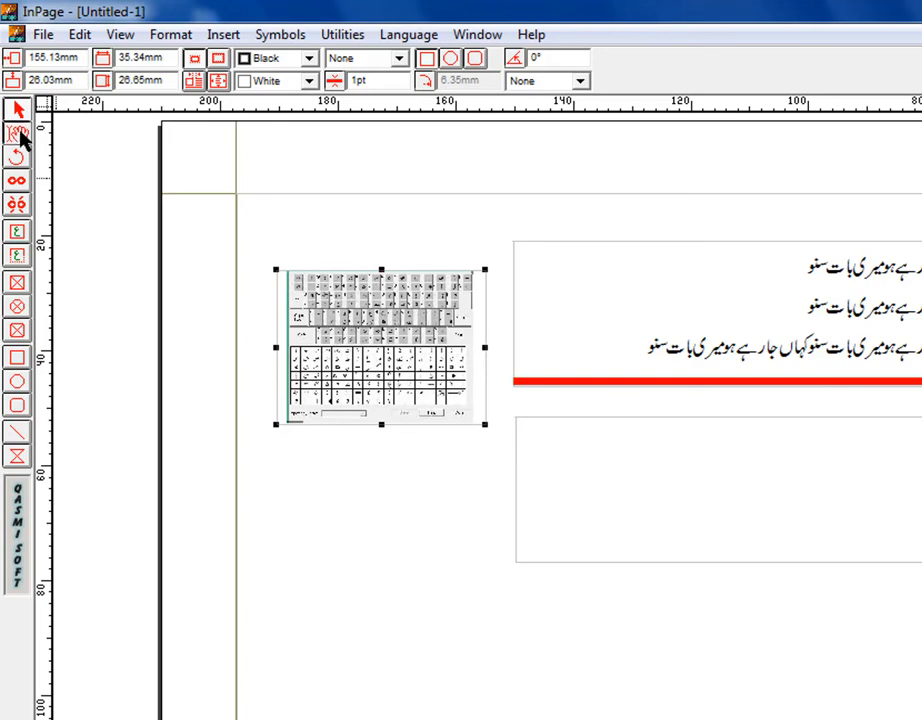
double_click(380, 370)
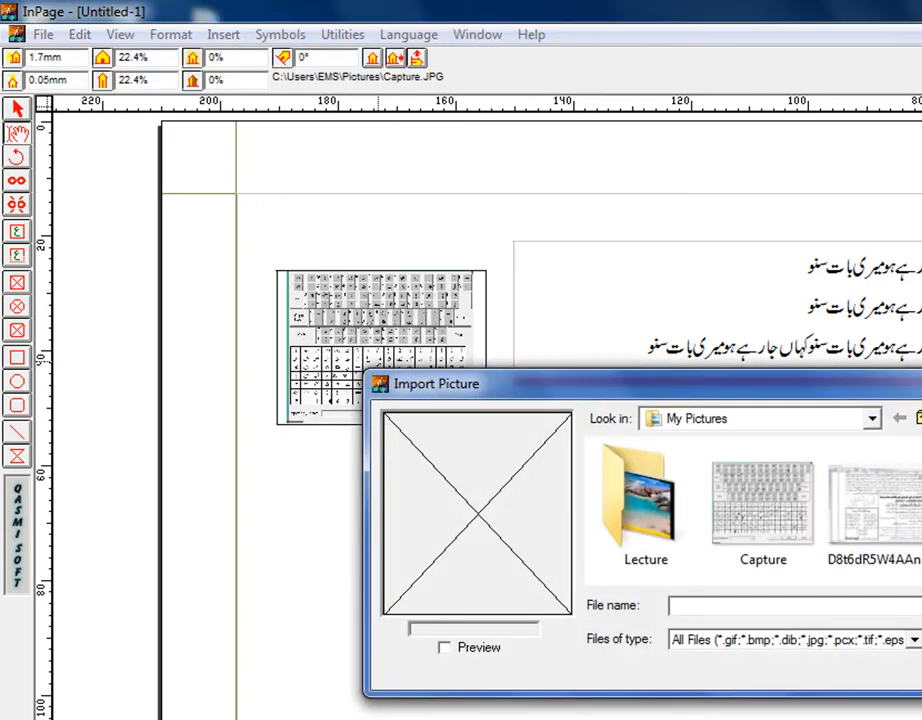
key("Escape")
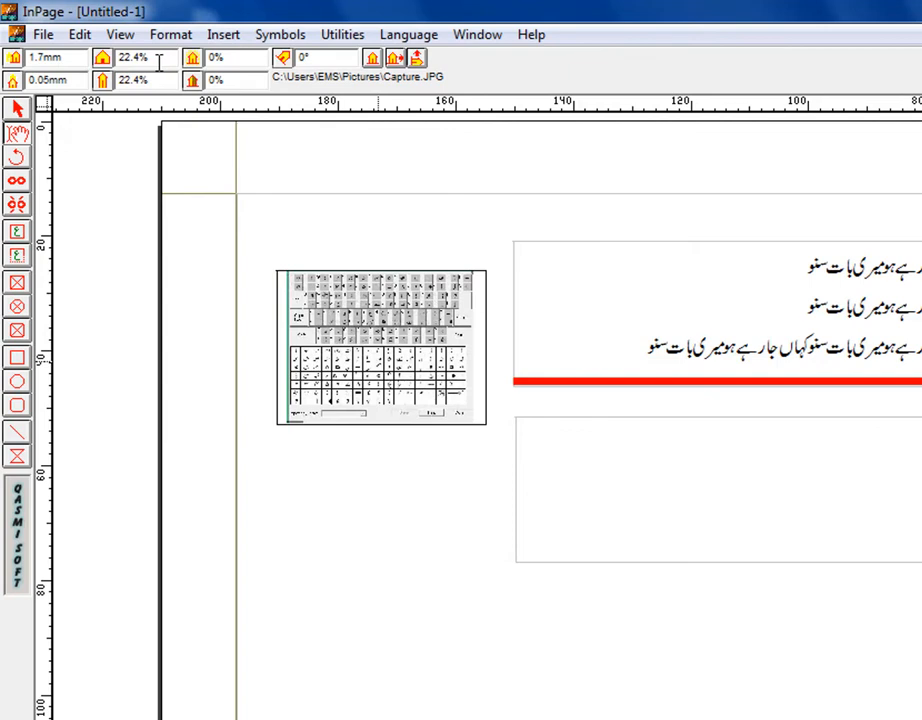
left_click_drag(159, 62, 90, 59)
type("75")
key("Tab")
type("75")
key("Return")
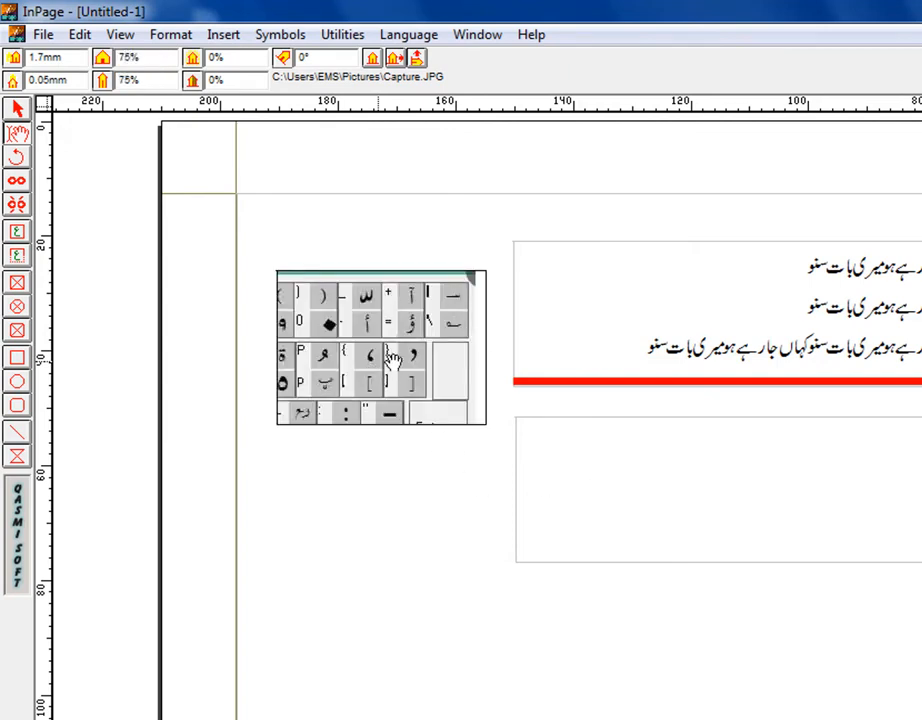
left_click_drag(392, 362, 421, 298)
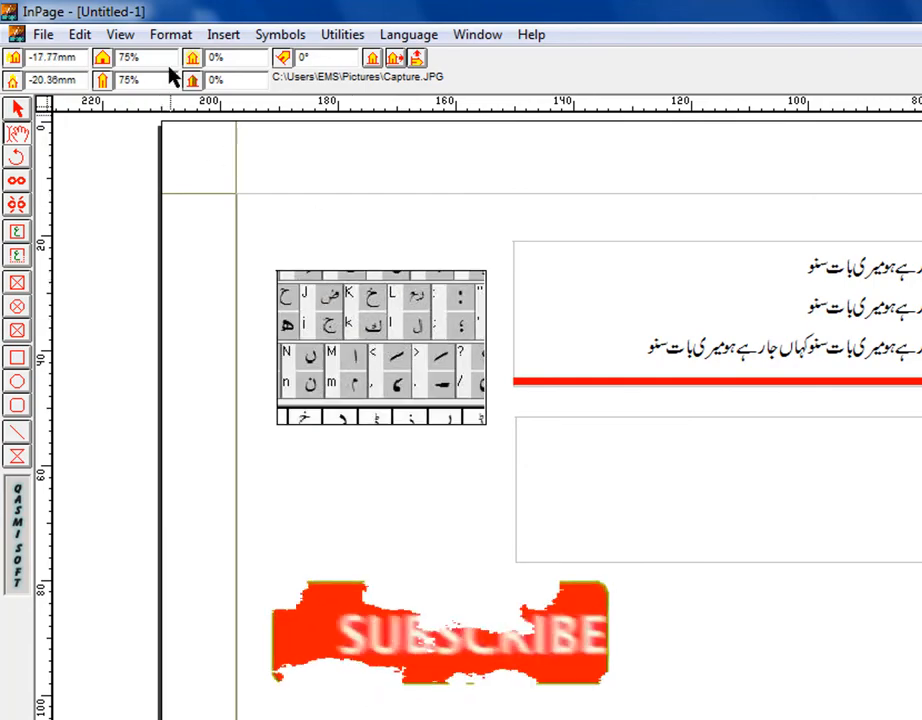
Set the picture's horizontal and vertical scale to 20% and reposition it about 3.4 mm and 1.9 mm inside its box.
left_click_drag(160, 58, 6, 52)
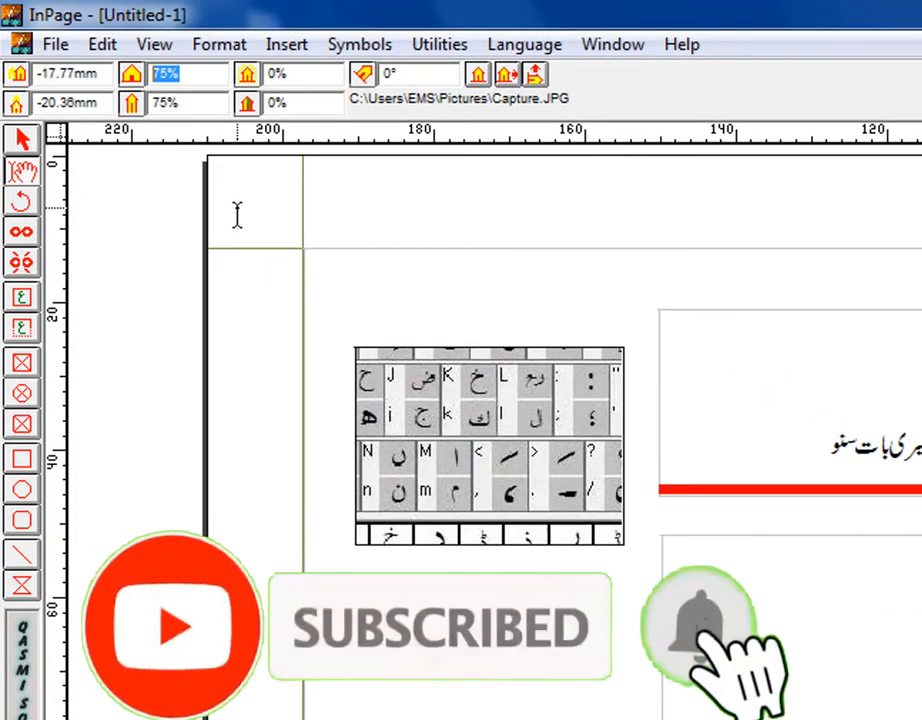
type("20")
key("Tab")
type("20")
key("Return")
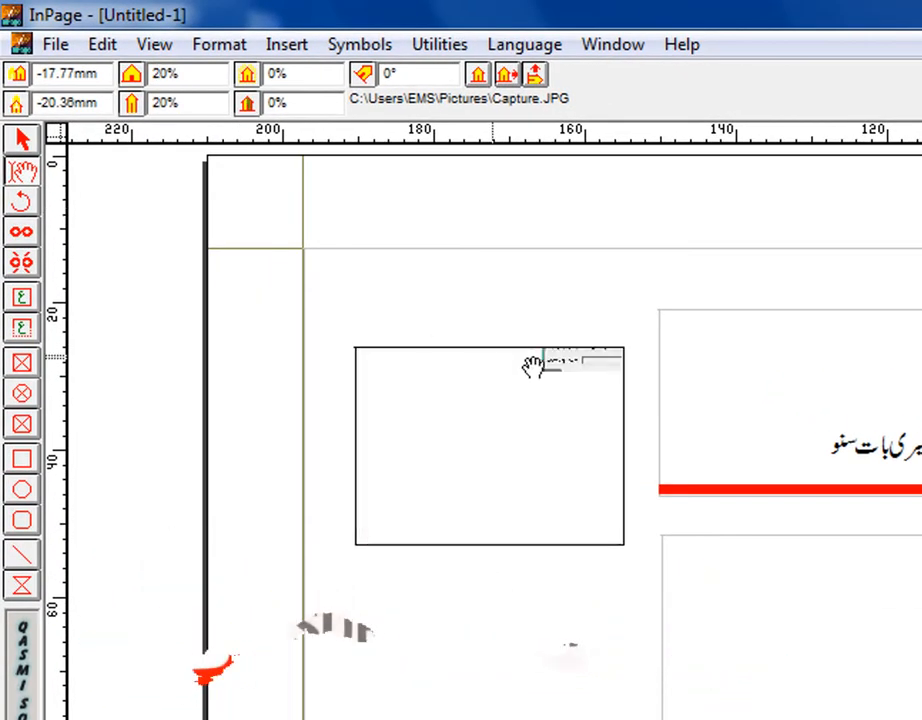
left_click_drag(595, 372, 493, 473)
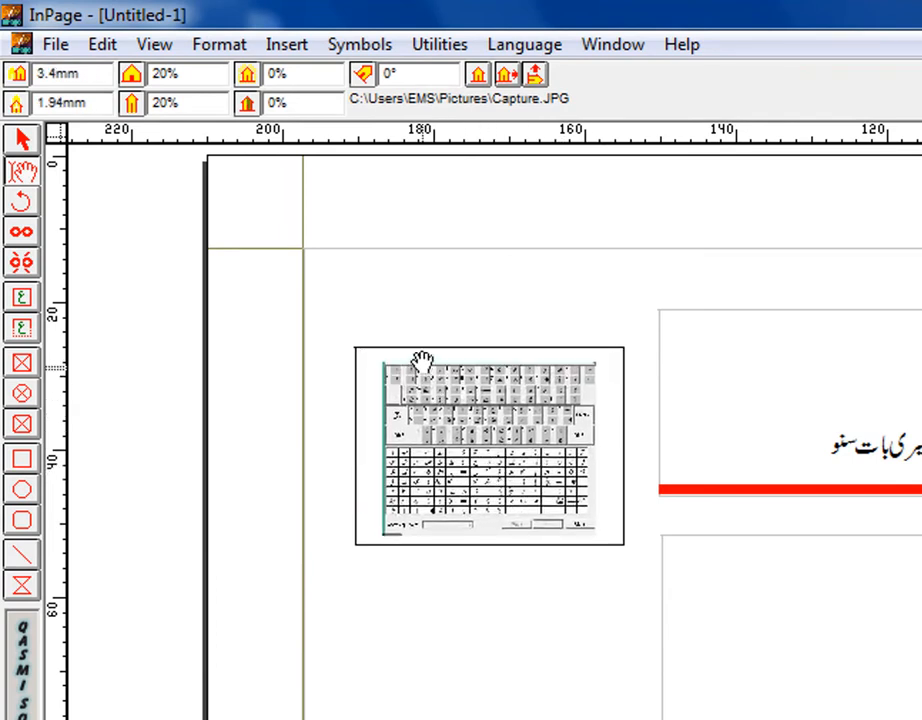
Try brightness values of 12% and 15% on the picture.
left_click_drag(99, 76, 49, 74)
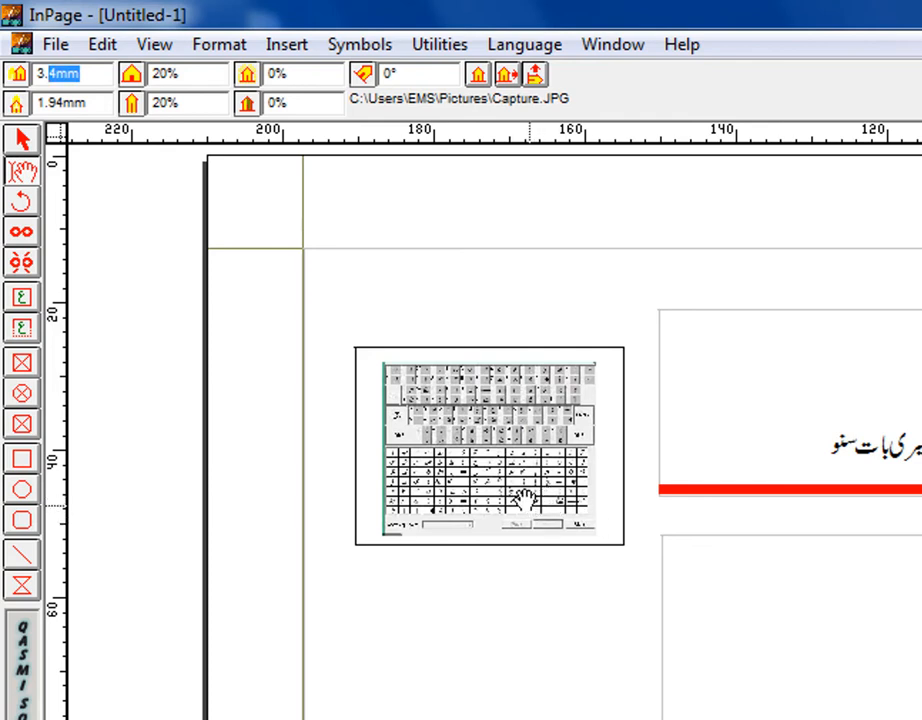
left_click(299, 78)
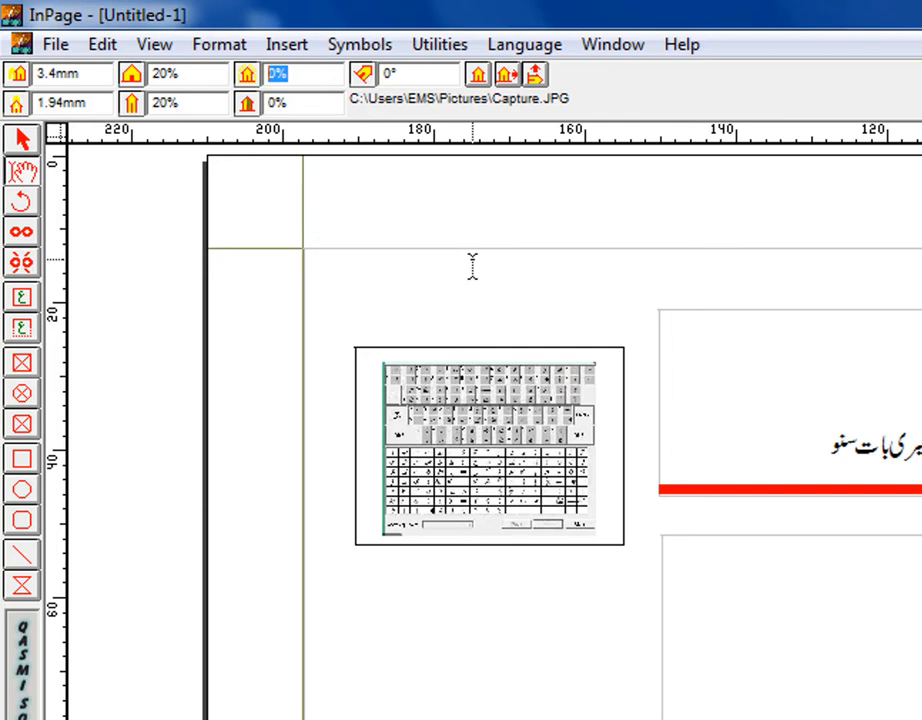
type("12")
key("Return")
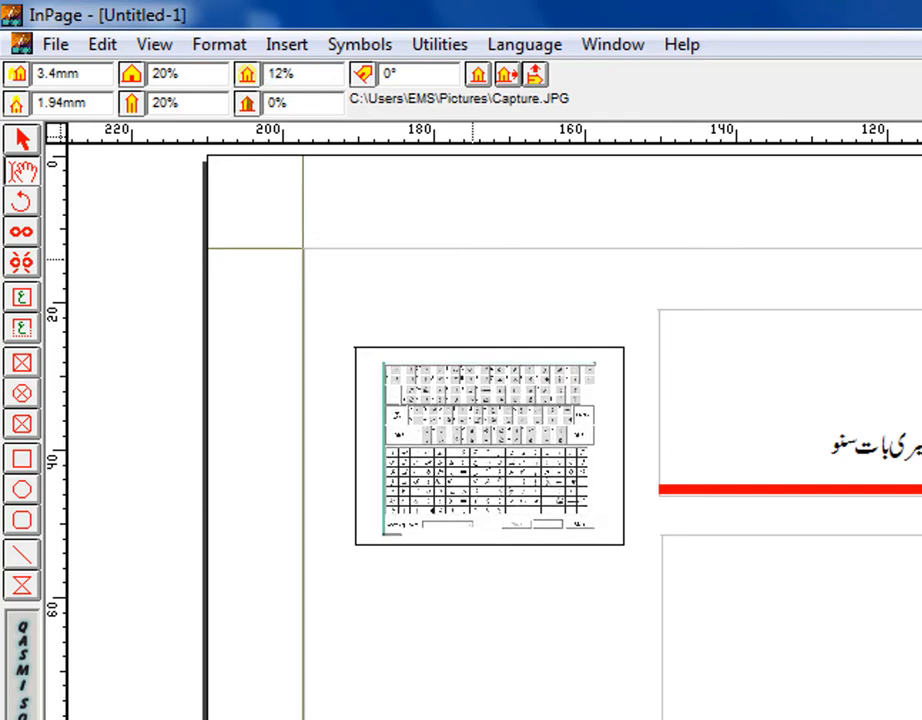
double_click(322, 78)
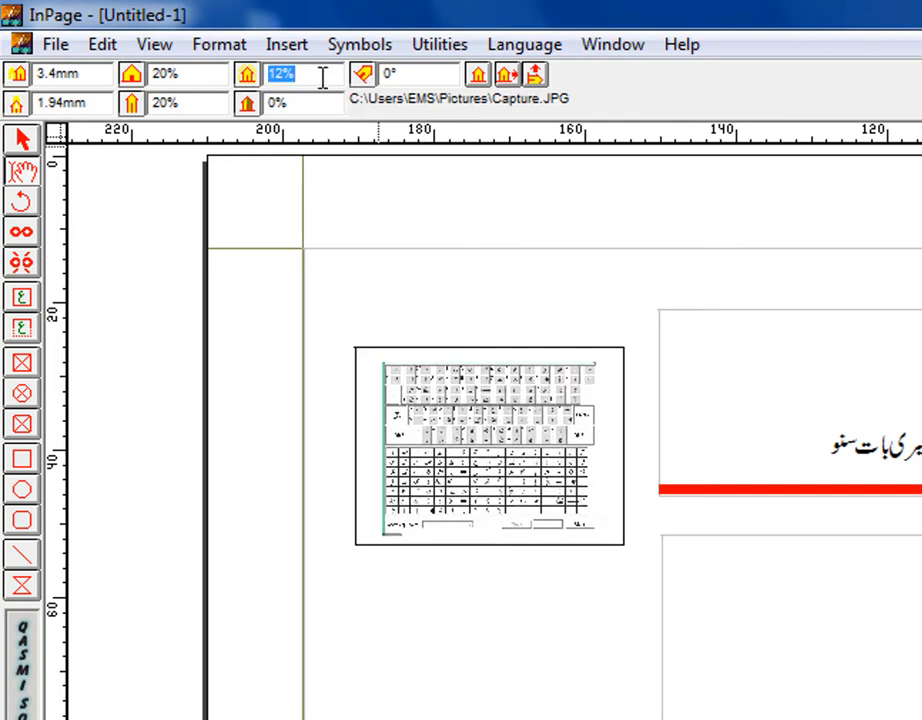
type("15")
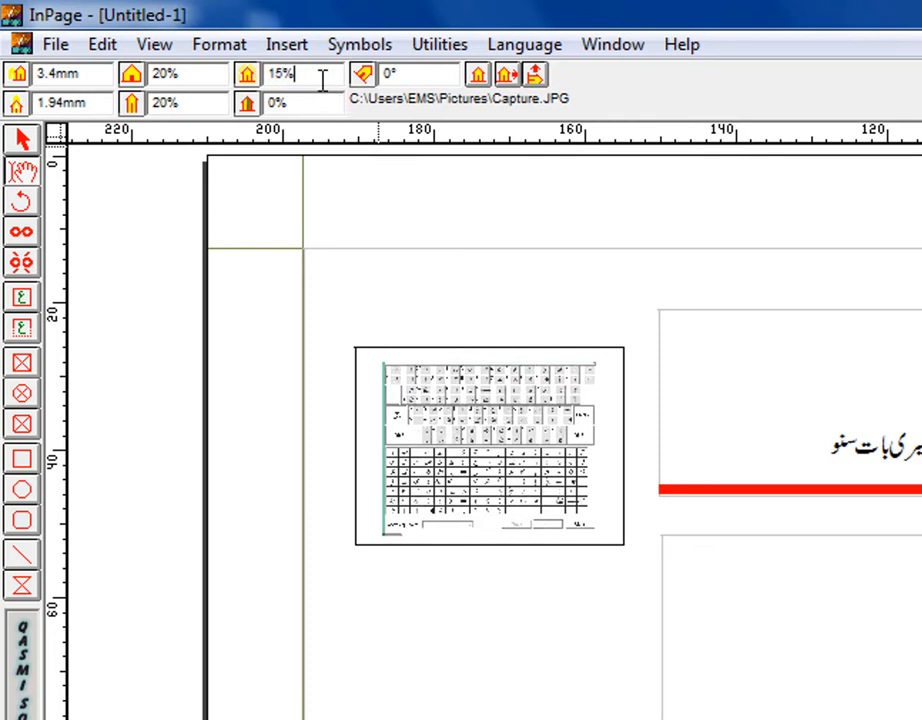
Set the picture's brightness to -5%.
double_click(321, 78)
key("BackSpace")
type("-5")
key("Return")
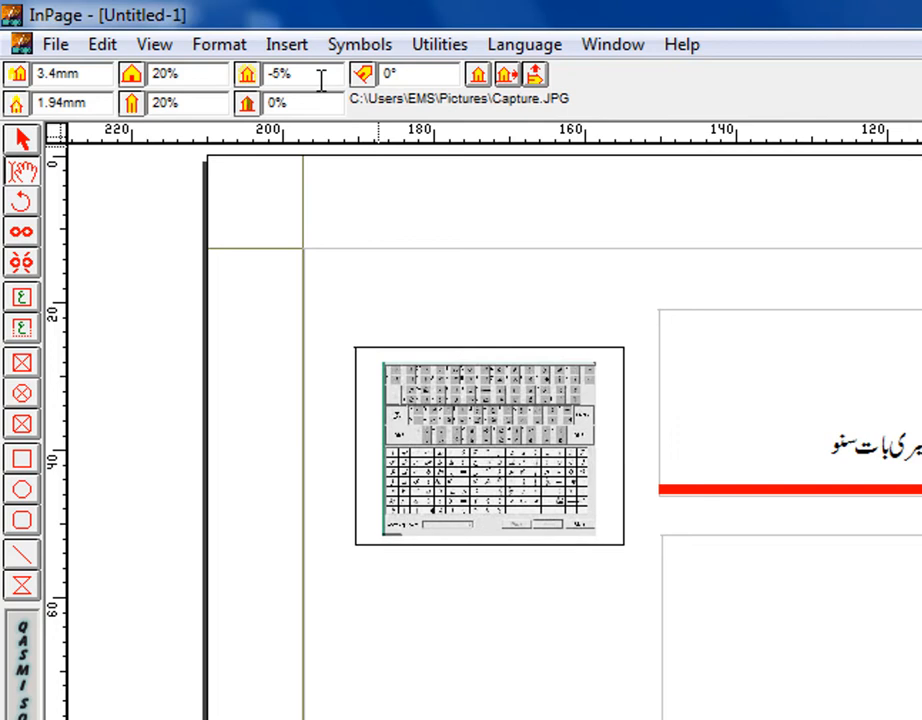
Rotate the picture by 45° inside its box and shift it to show more of the image.
double_click(436, 70)
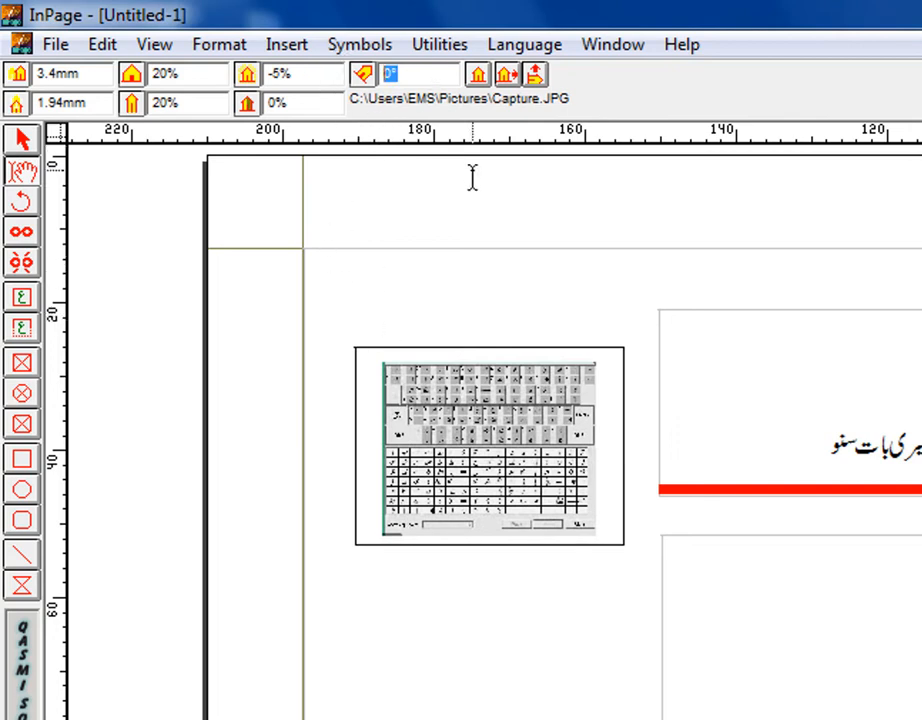
type("45")
key("Return")
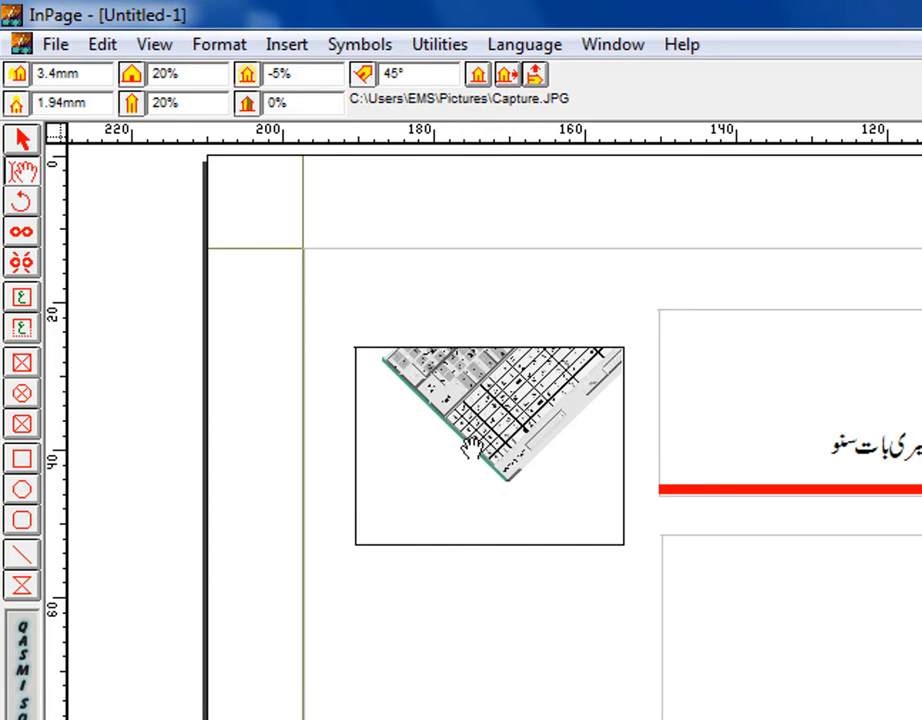
left_click_drag(469, 444, 551, 438)
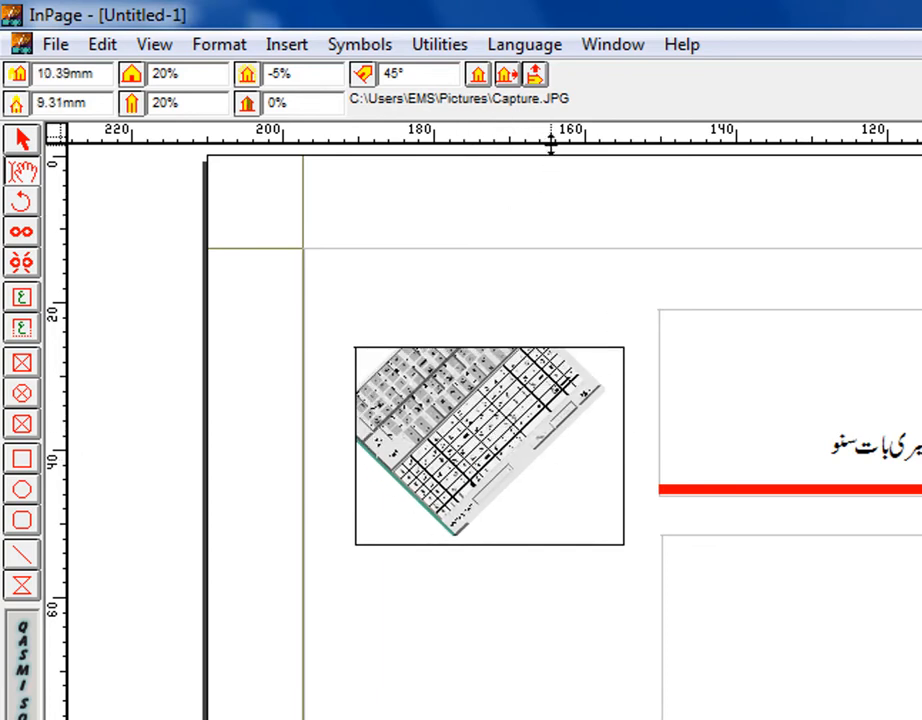
Centre the picture in its box and flip it horizontally.
left_click(480, 76)
left_click(508, 76)
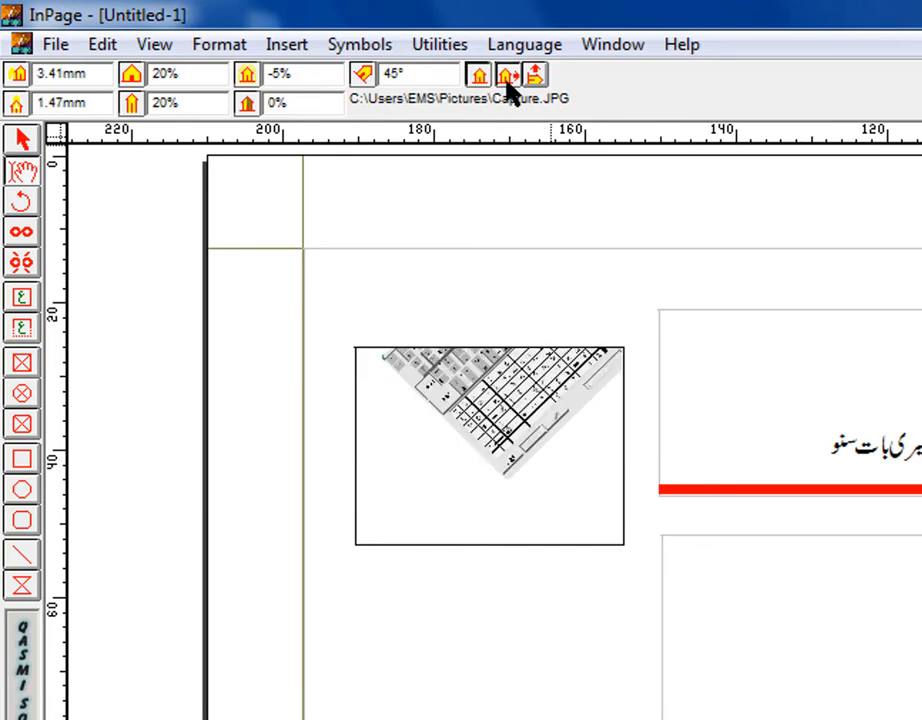
Set the picture's rotation to 0°.
double_click(415, 74)
type("0")
key("Return")
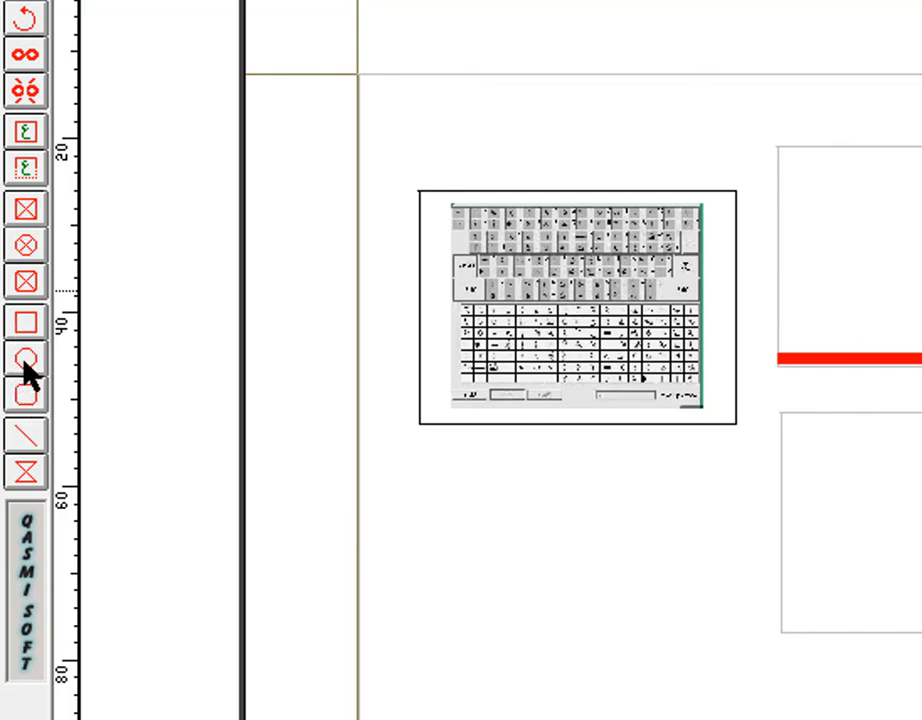
Draw two horizontal lines across the lower text box and a diagonal line running down from beneath the picture box.
left_click(24, 436)
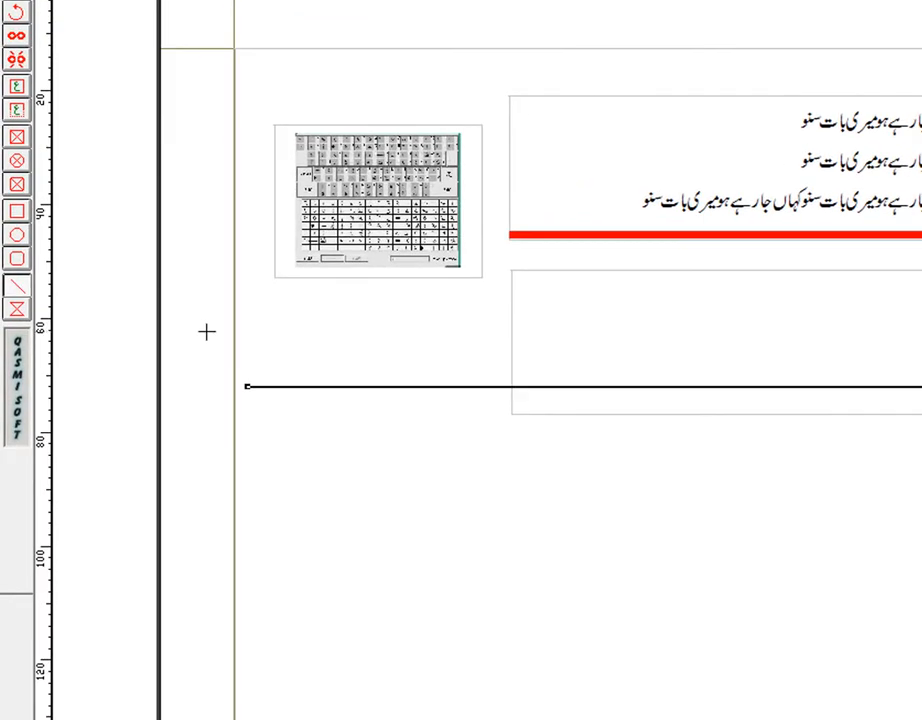
left_click_drag(217, 302, 921, 544)
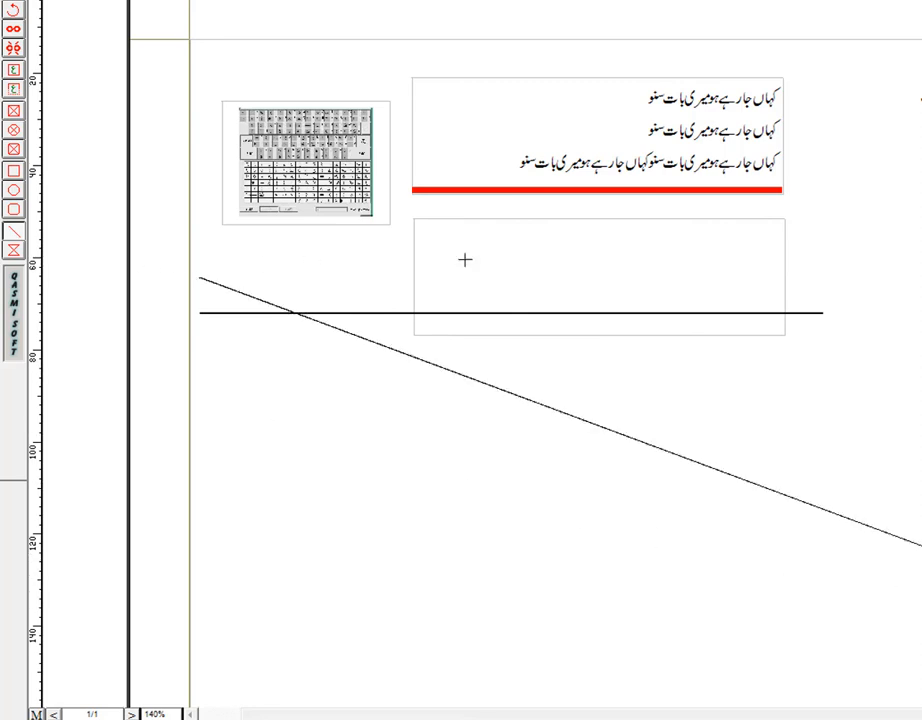
left_click_drag(221, 256, 879, 269)
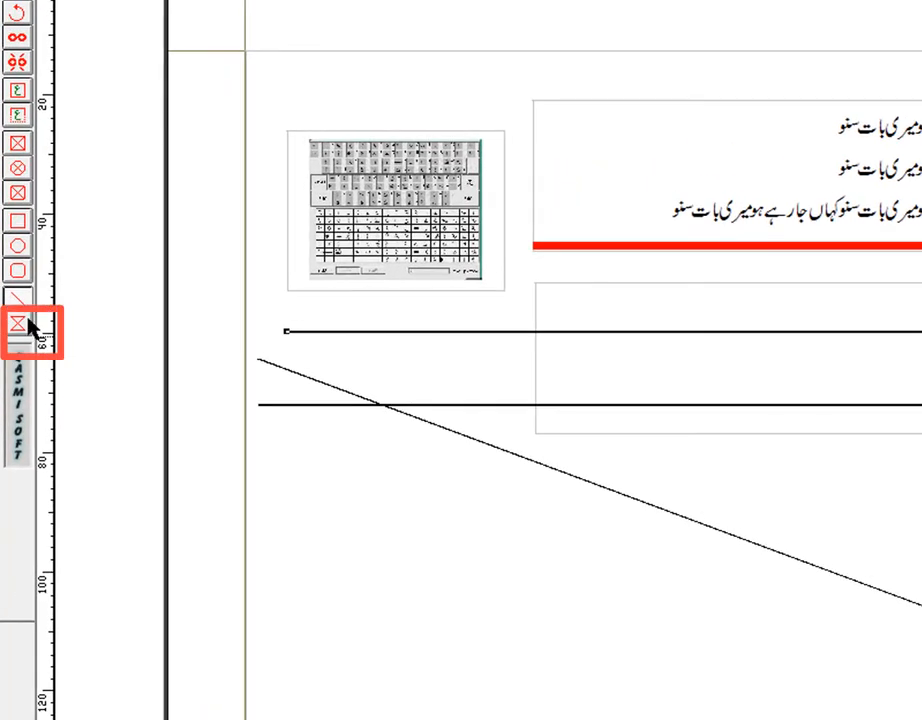
Draw a closed rectangular shape with the polygon tool below the horizontal lines.
left_click(18, 324)
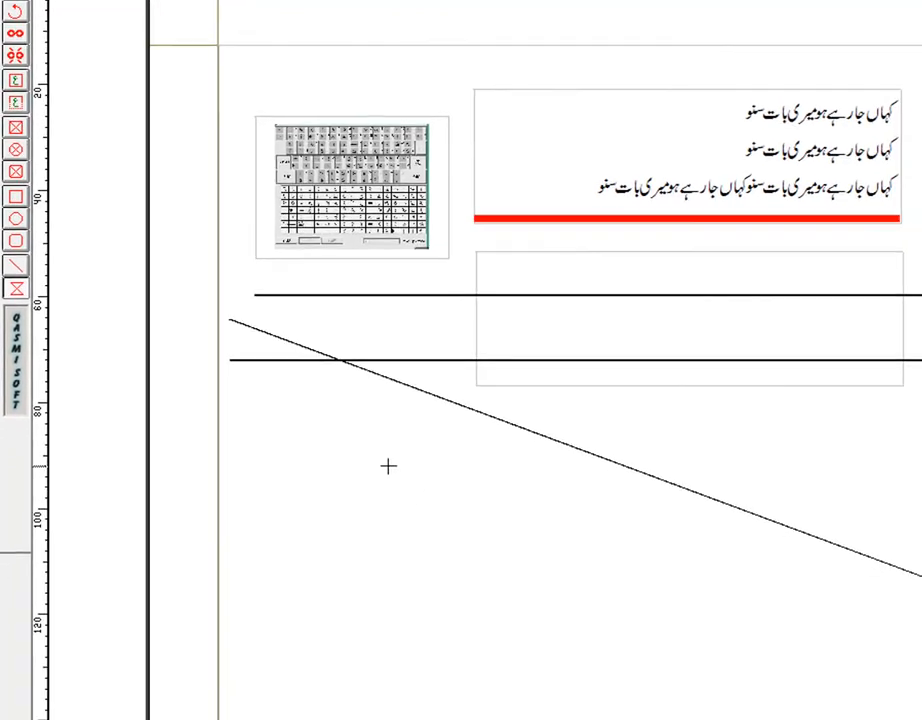
left_click_drag(294, 399, 686, 625)
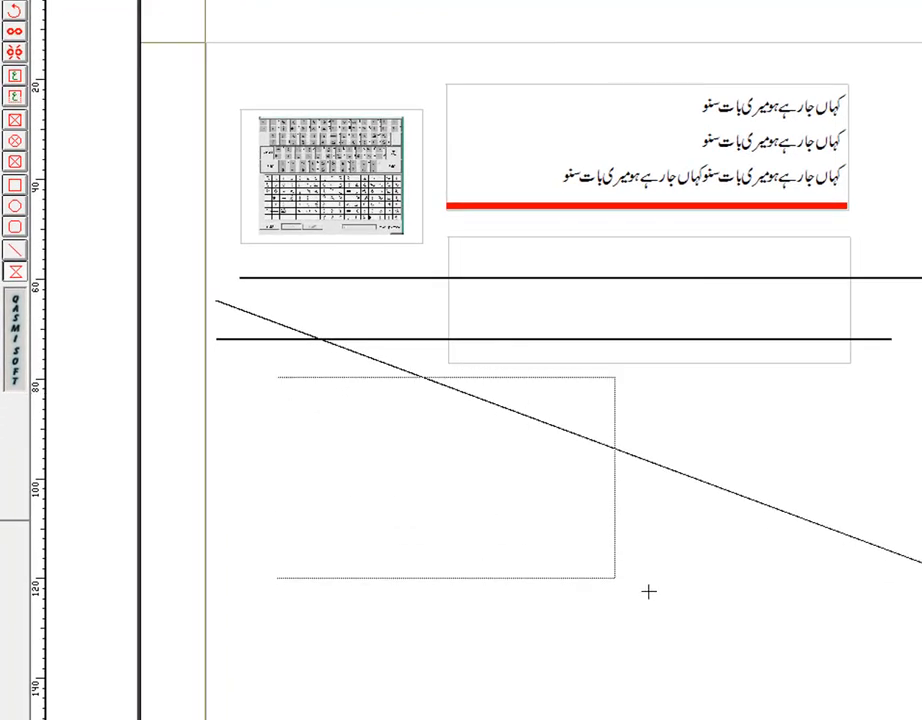
left_click_drag(648, 591, 659, 595)
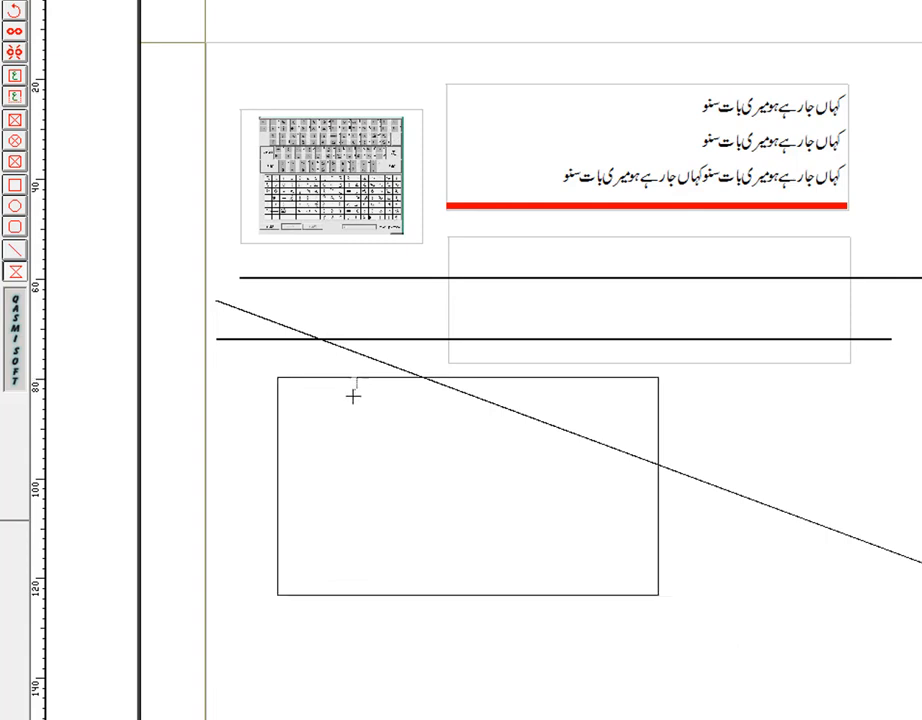
left_click_drag(353, 396, 464, 433)
key("Delete")
left_click(337, 380)
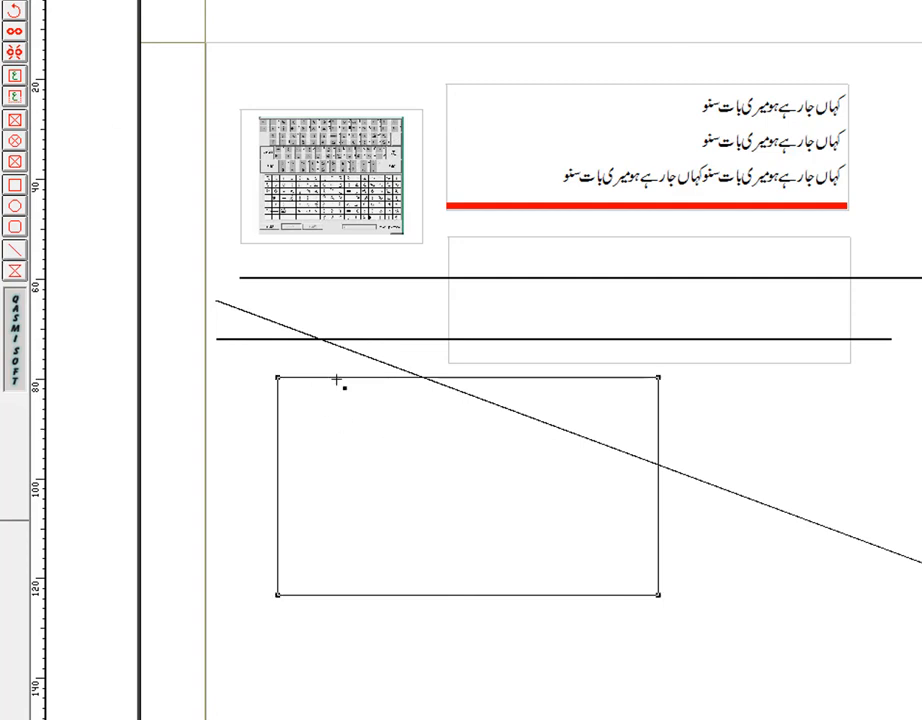